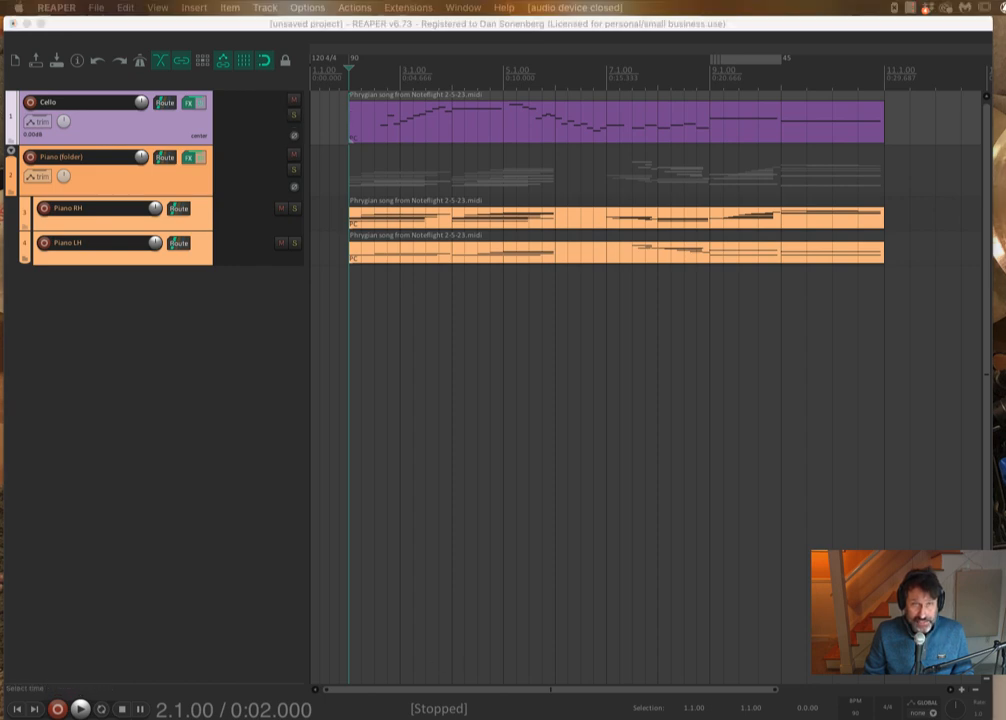
- Switch to the Noteflight score in Chrome, play back the cello's pizzicato passage, then return to REAPER
drag(440, 719, 434, 84)
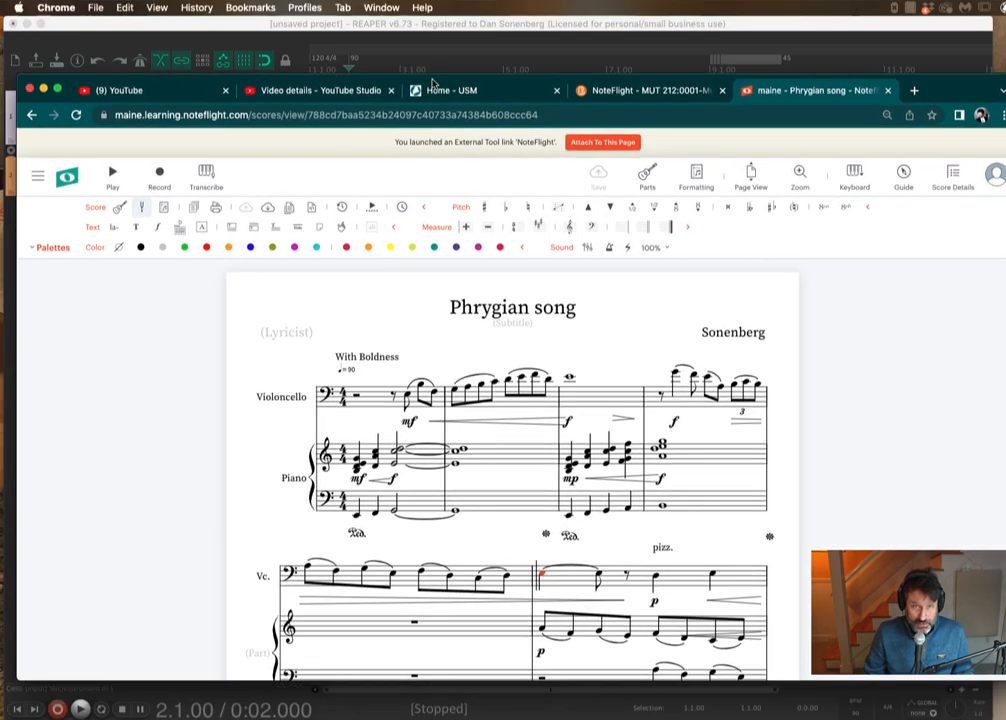
scroll(688, 518, down, 3)
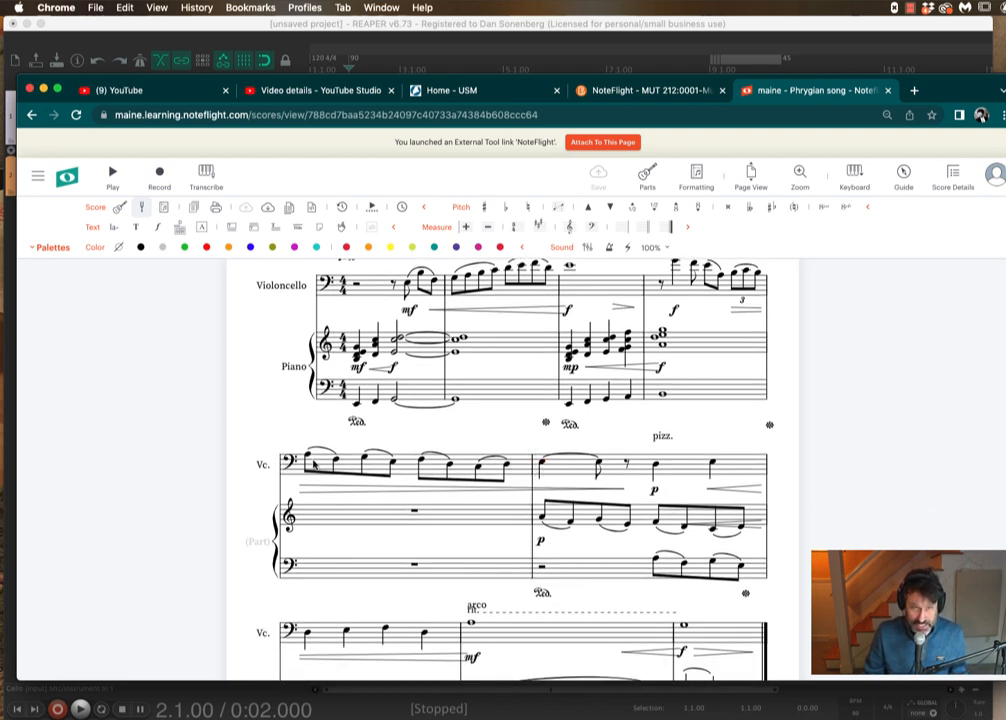
key(space)
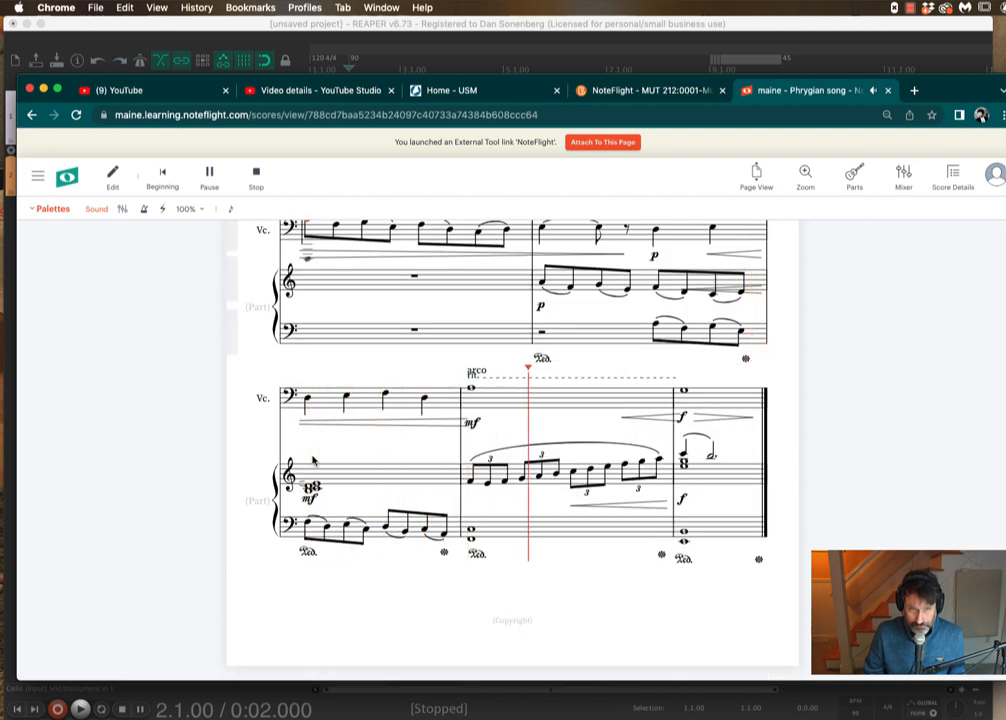
key(space)
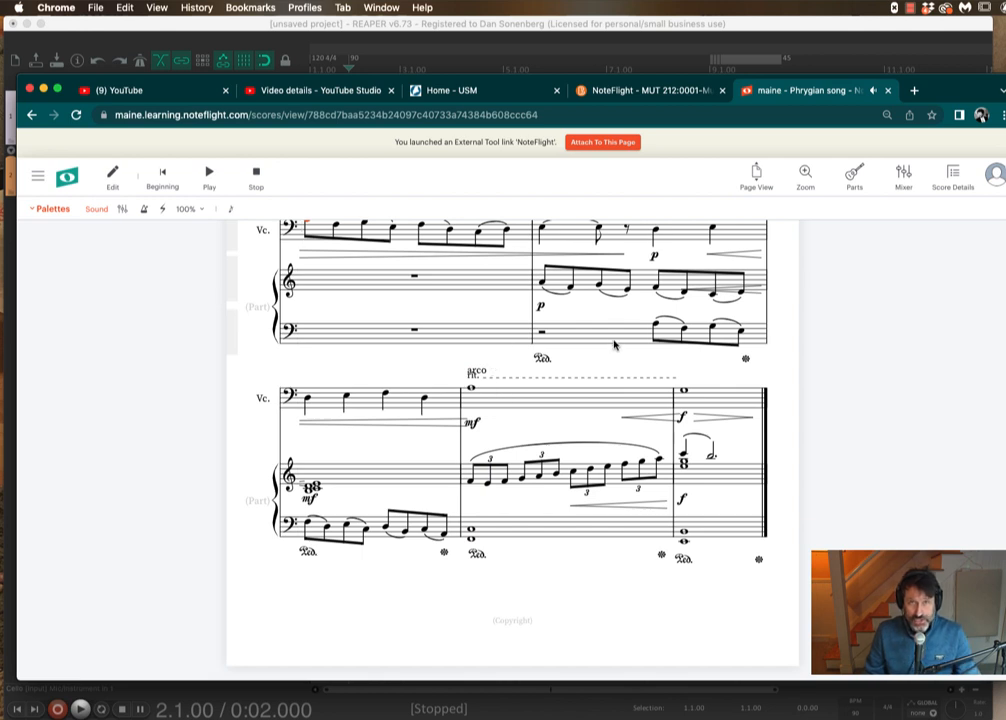
scroll(750, 382, up, 4)
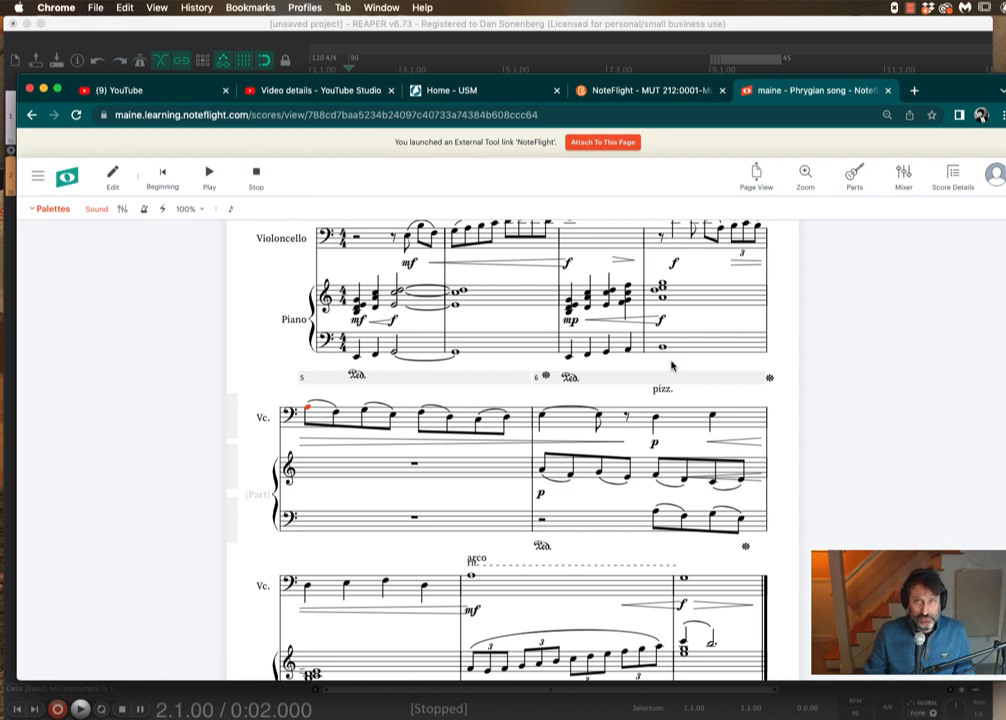
click(668, 24)
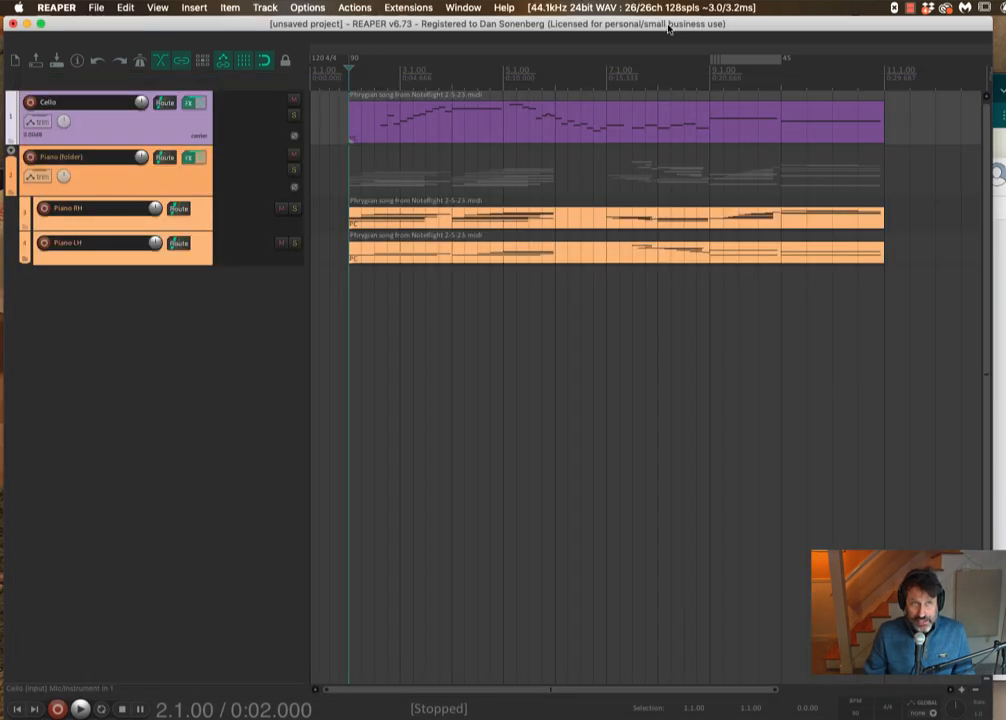
- Open the Cello track's FX chain and add a second LABS (Spitfire Audio) instrument instance
click(189, 105)
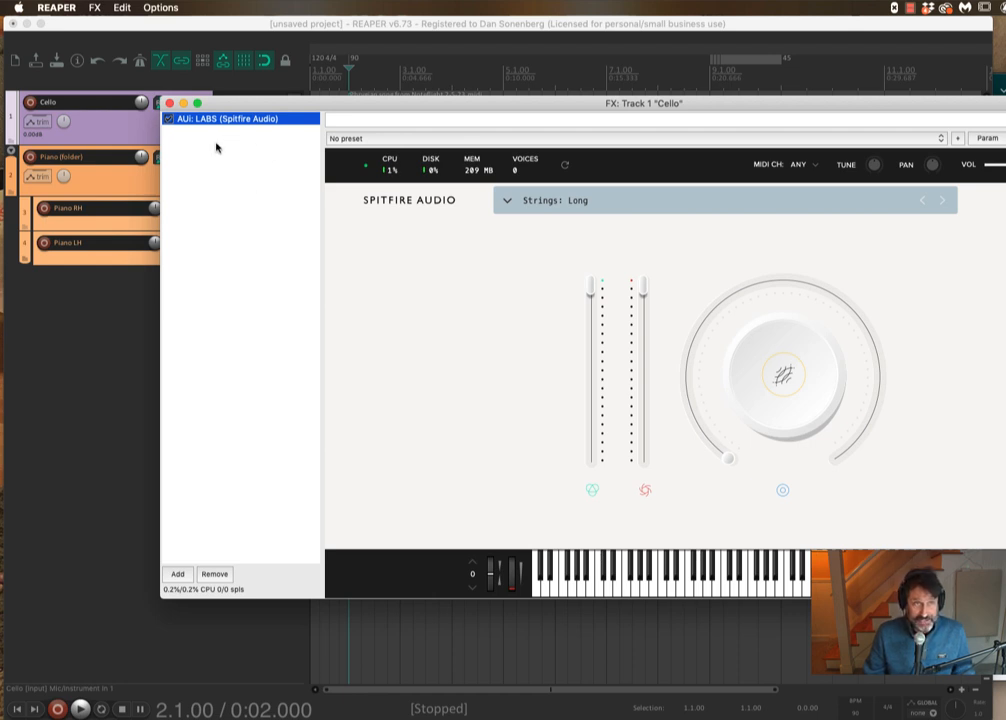
click(508, 202)
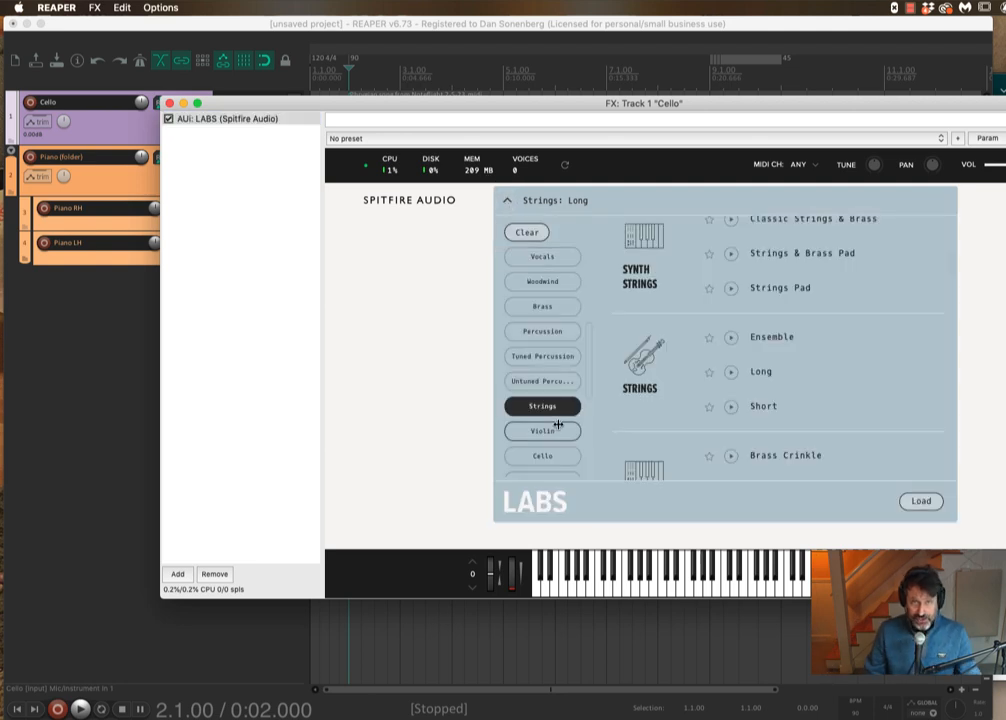
click(557, 407)
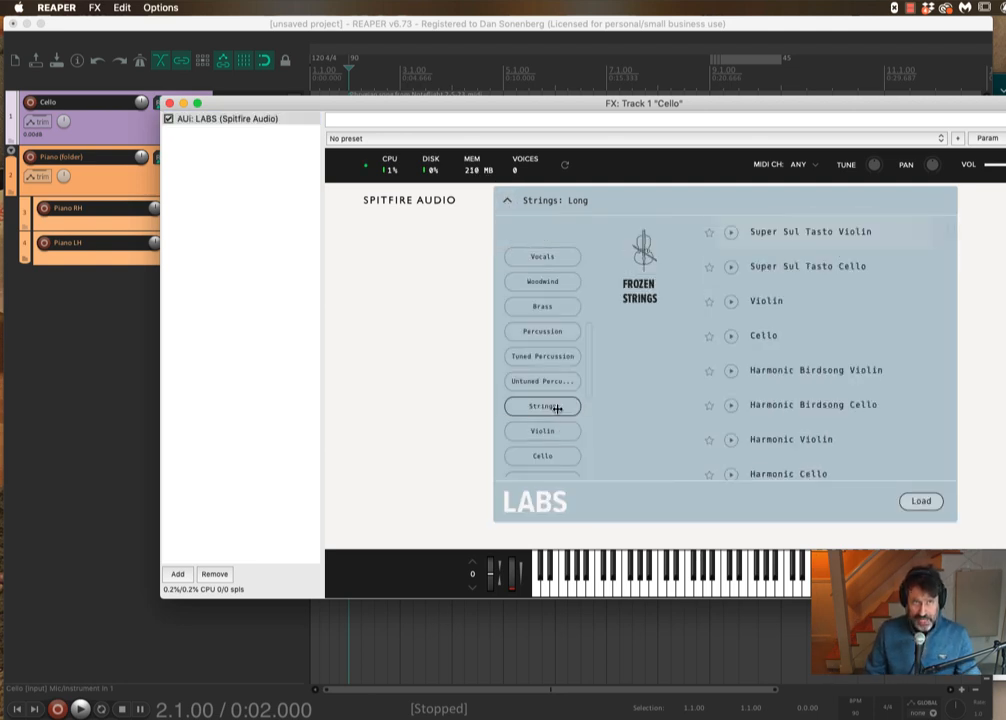
click(325, 398)
click(177, 574)
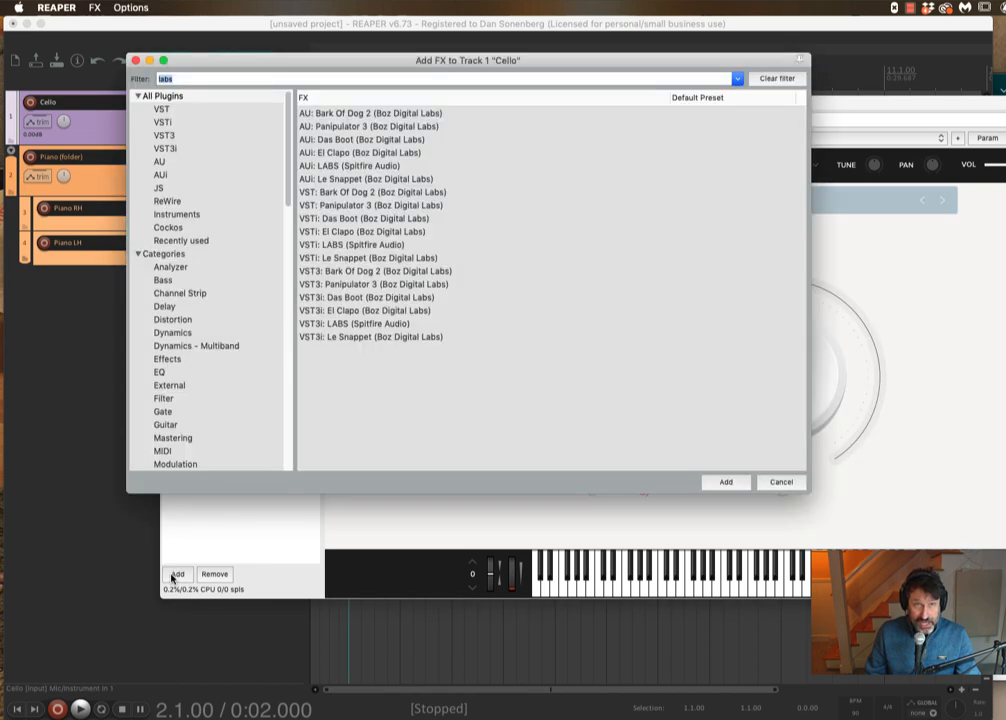
double_click(372, 168)
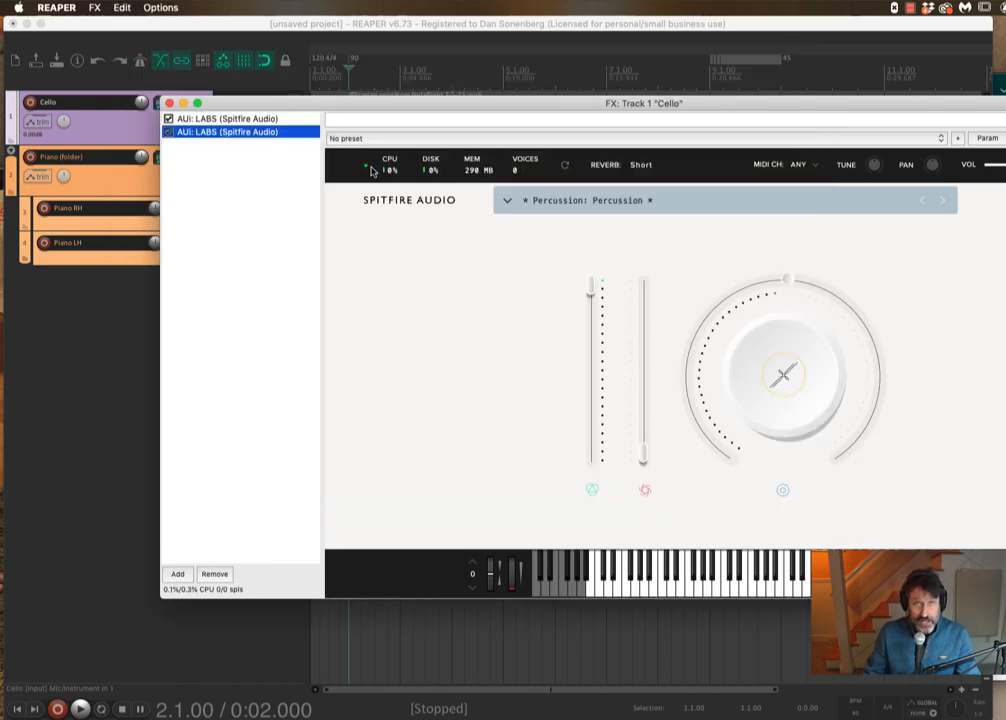
- Filter the new LABS instance's presets by Strings and load Strings 2: Pizzicato Ensemble
click(507, 200)
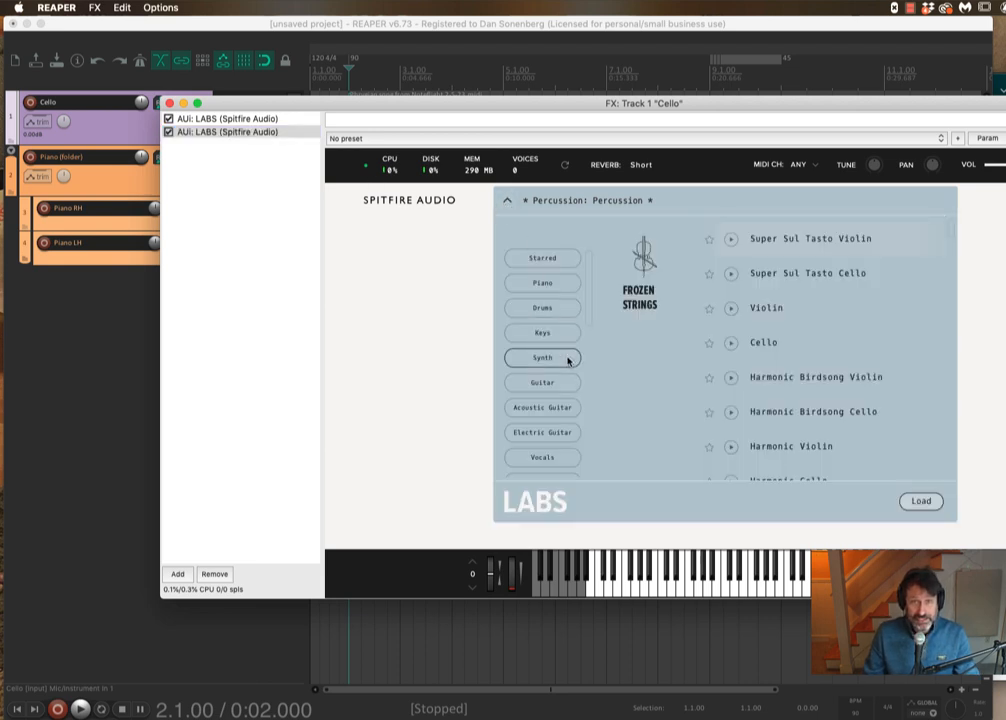
scroll(555, 382, down, 5)
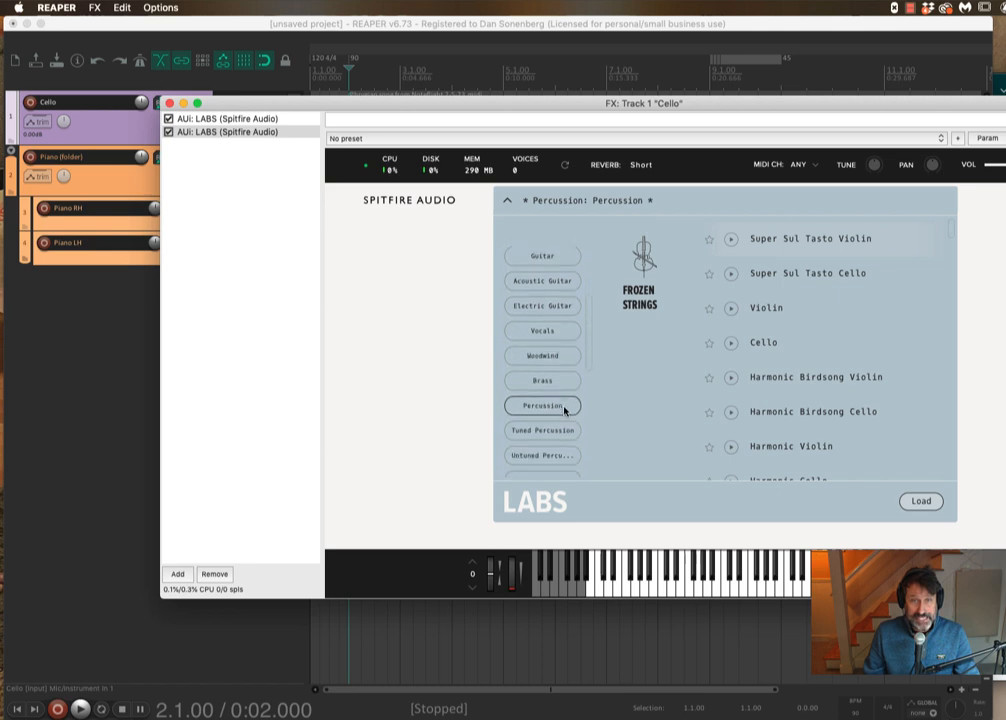
click(562, 416)
scroll(810, 410, down, 6)
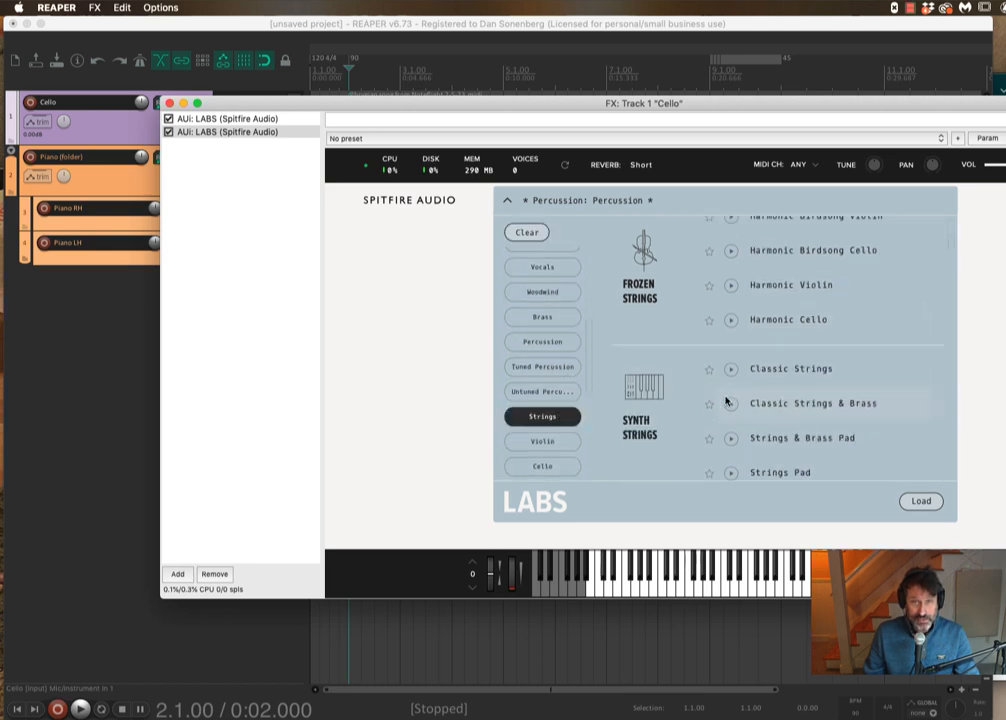
scroll(707, 402, down, 15)
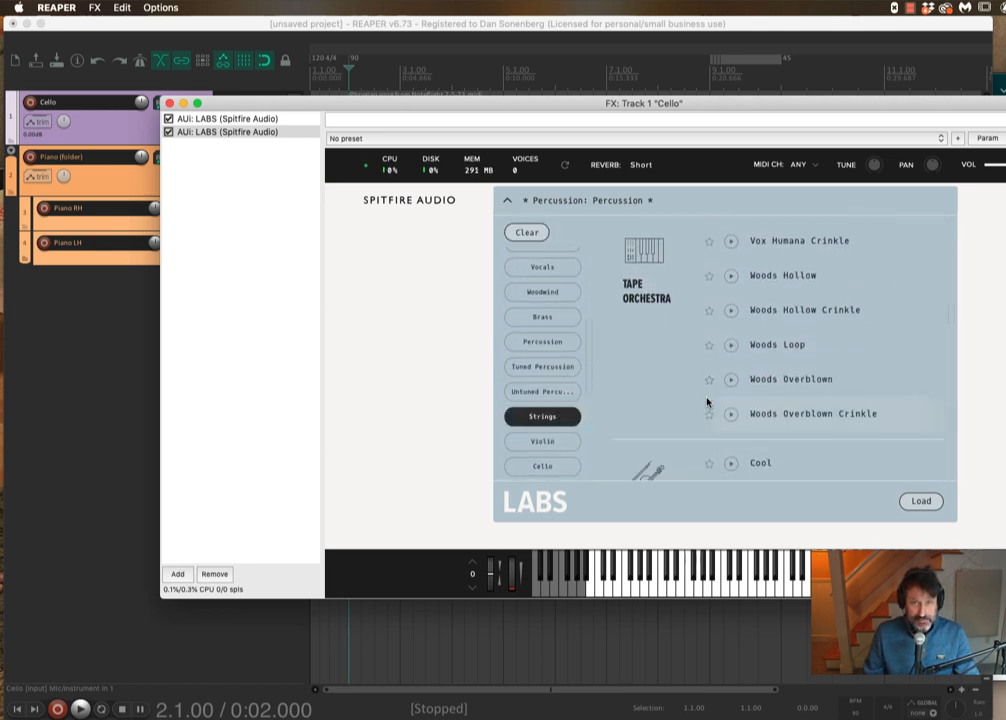
scroll(707, 402, down, 2)
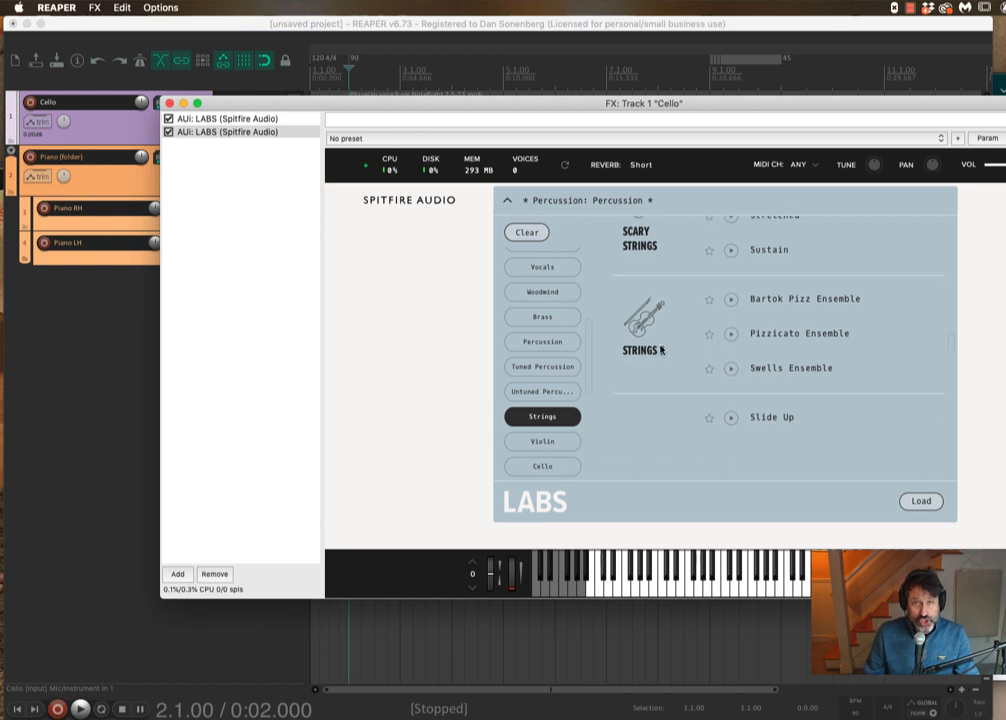
scroll(661, 345, down, 1)
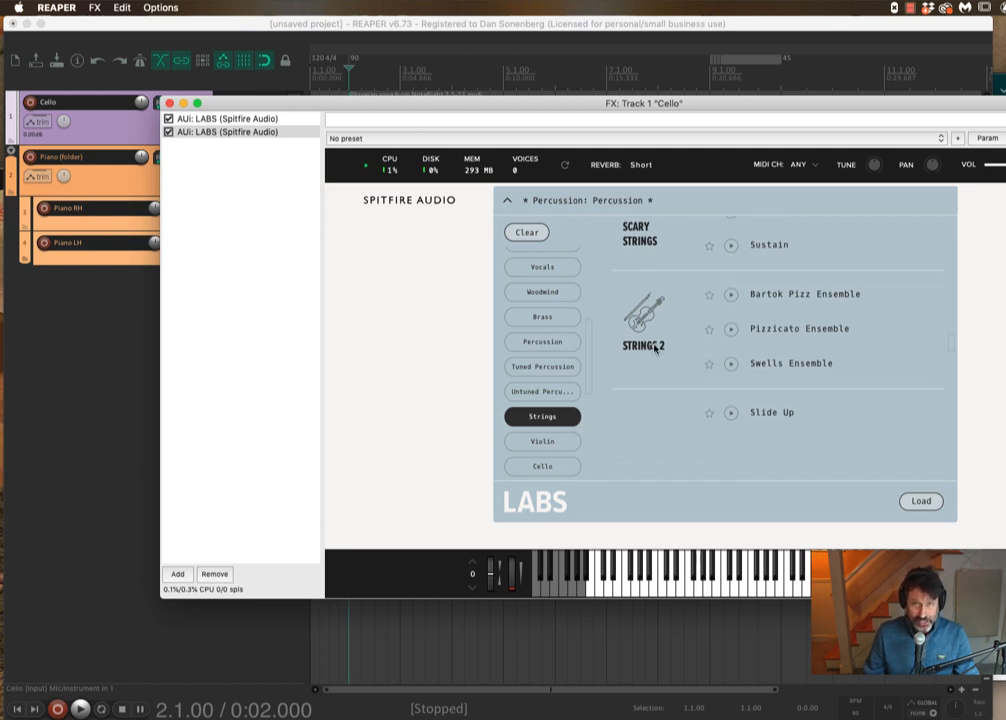
double_click(786, 330)
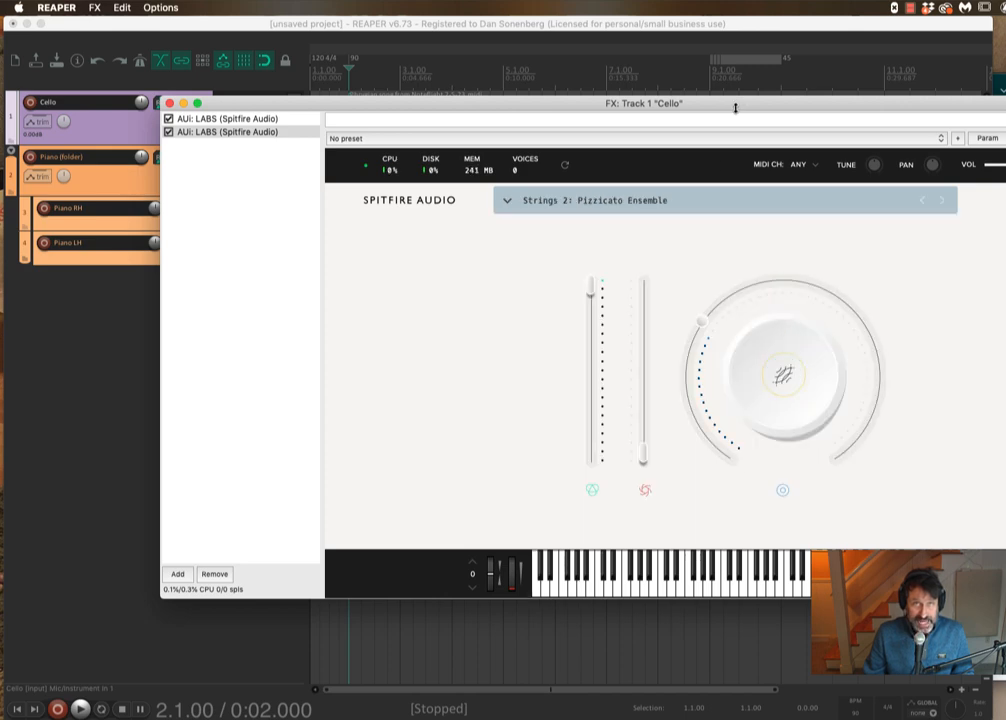
- Move and enlarge the FX window, close it, and stop playback after listening
drag(735, 108, 613, 117)
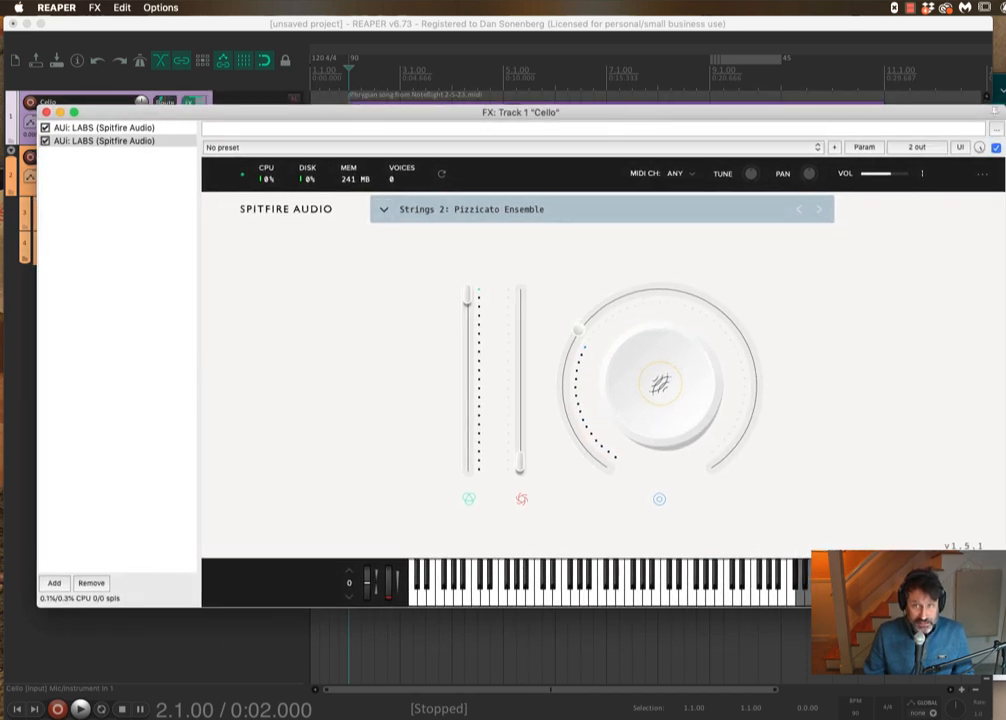
drag(1004, 606, 906, 673)
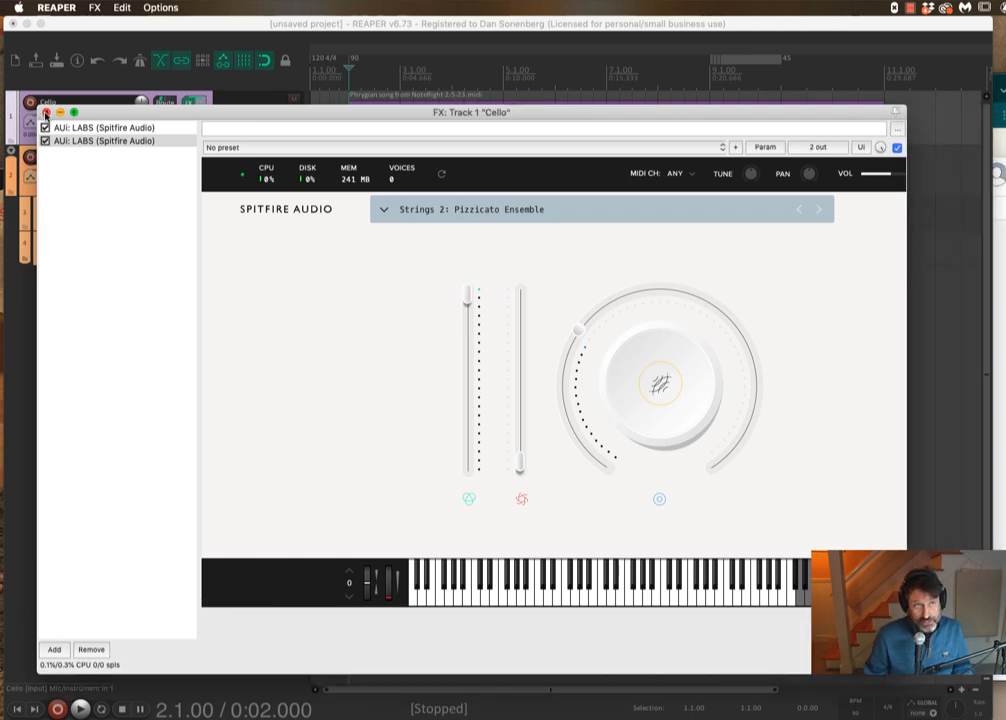
click(45, 113)
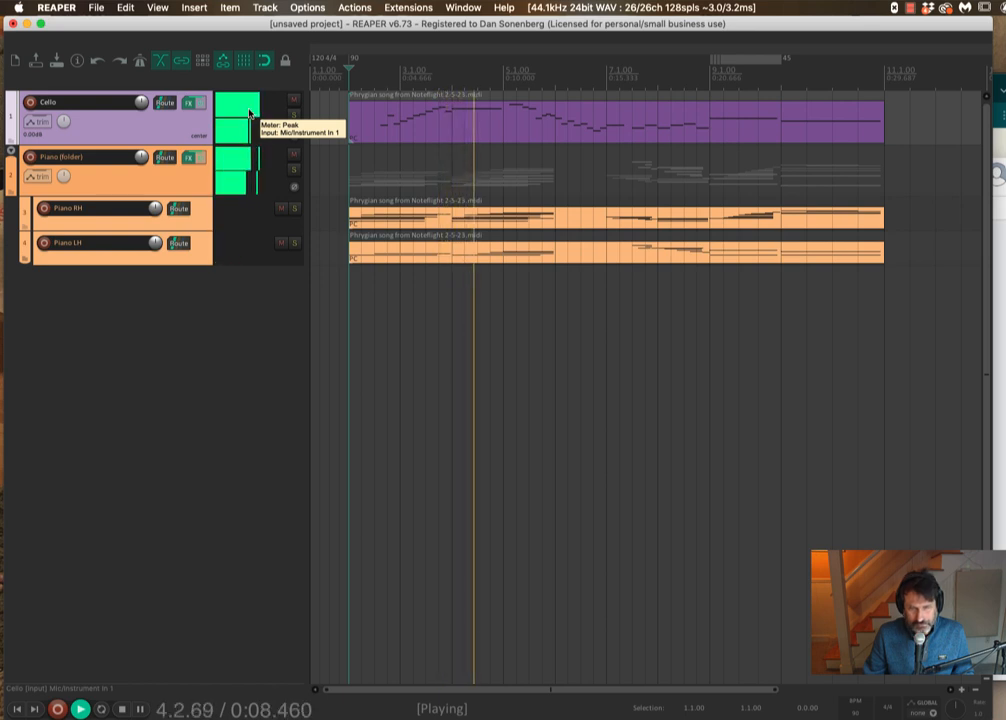
key(space)
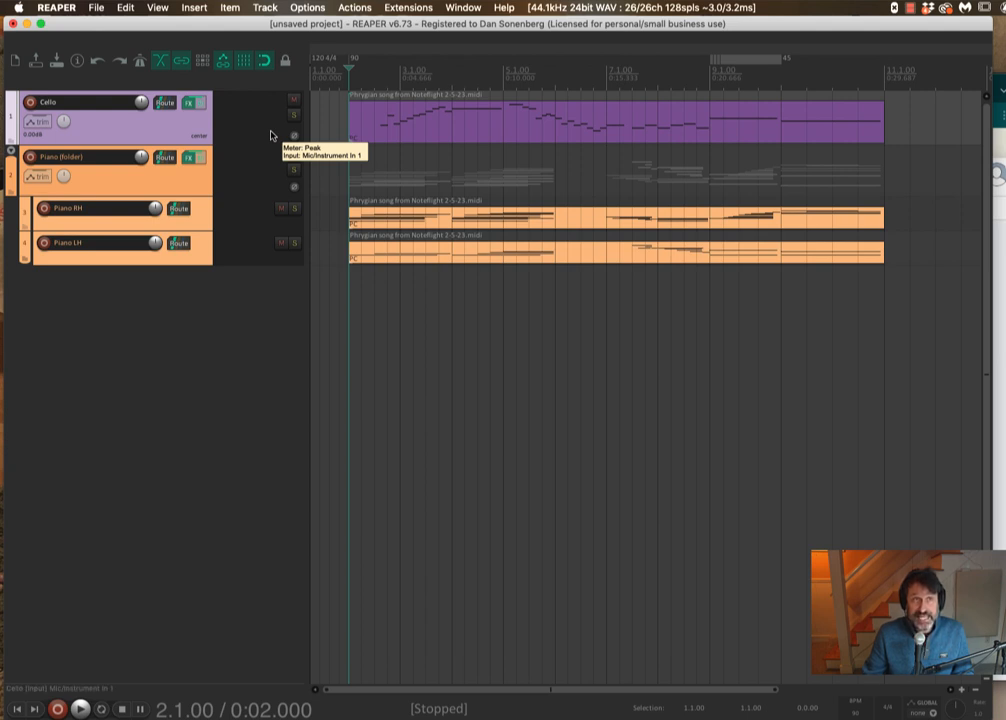
- Reopen the Cello FX chain and check the MIDI channel setting of both LABS instances, then close it
click(191, 104)
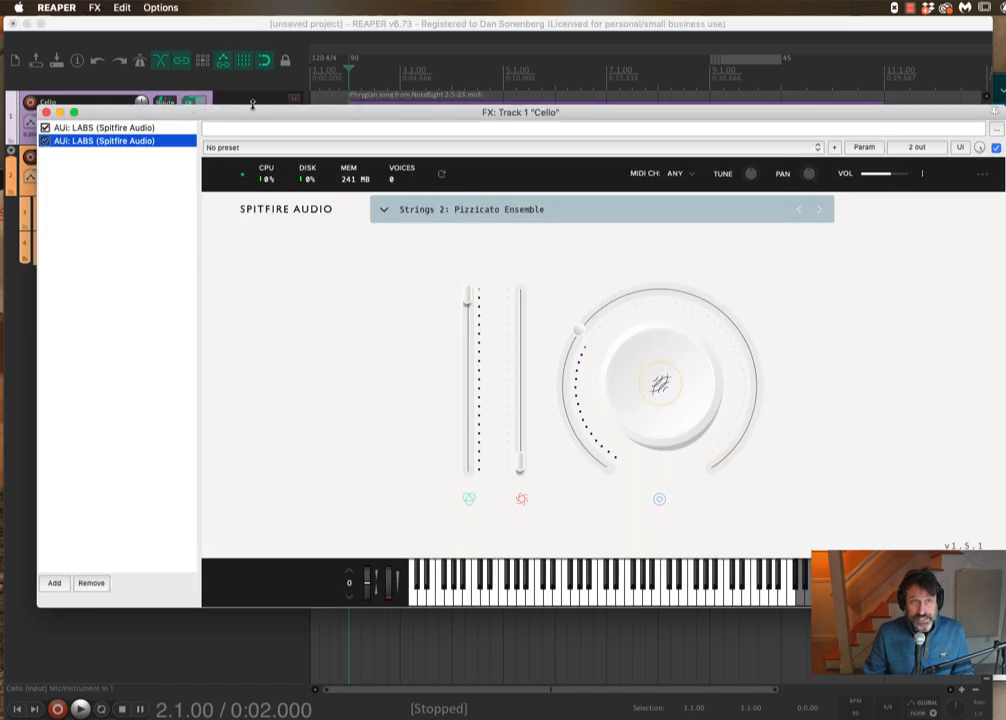
click(676, 177)
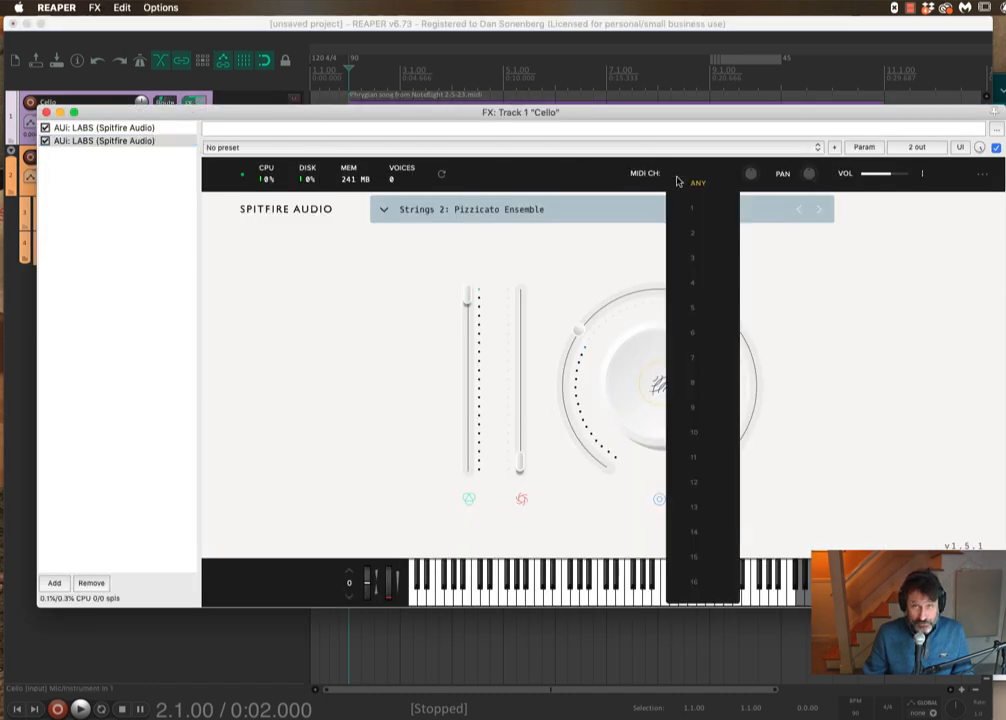
click(697, 184)
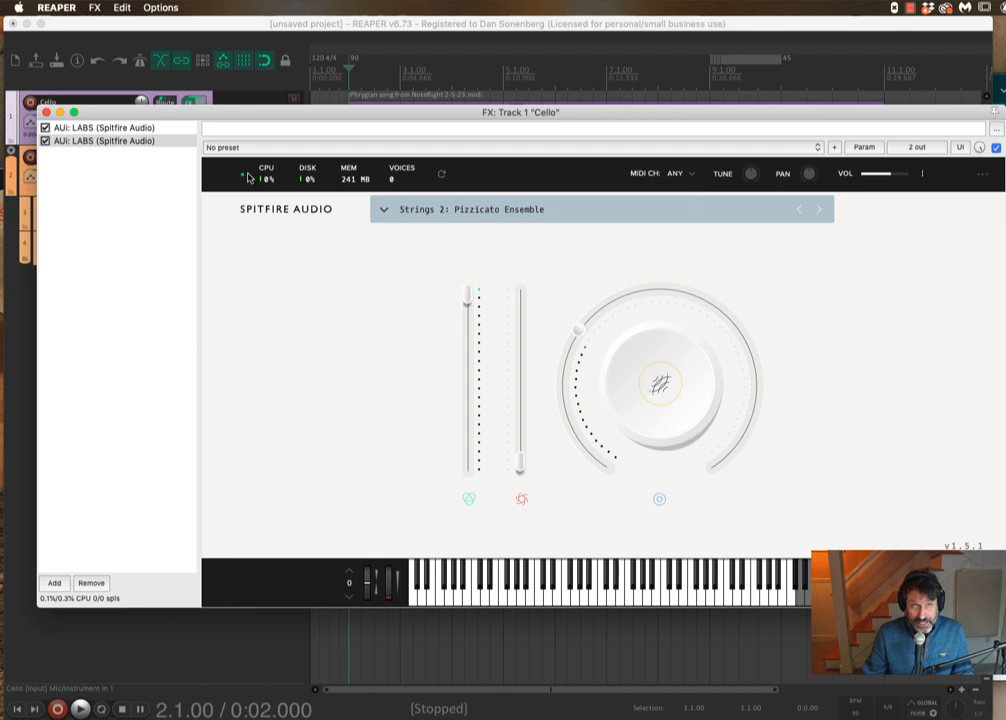
click(121, 128)
click(676, 180)
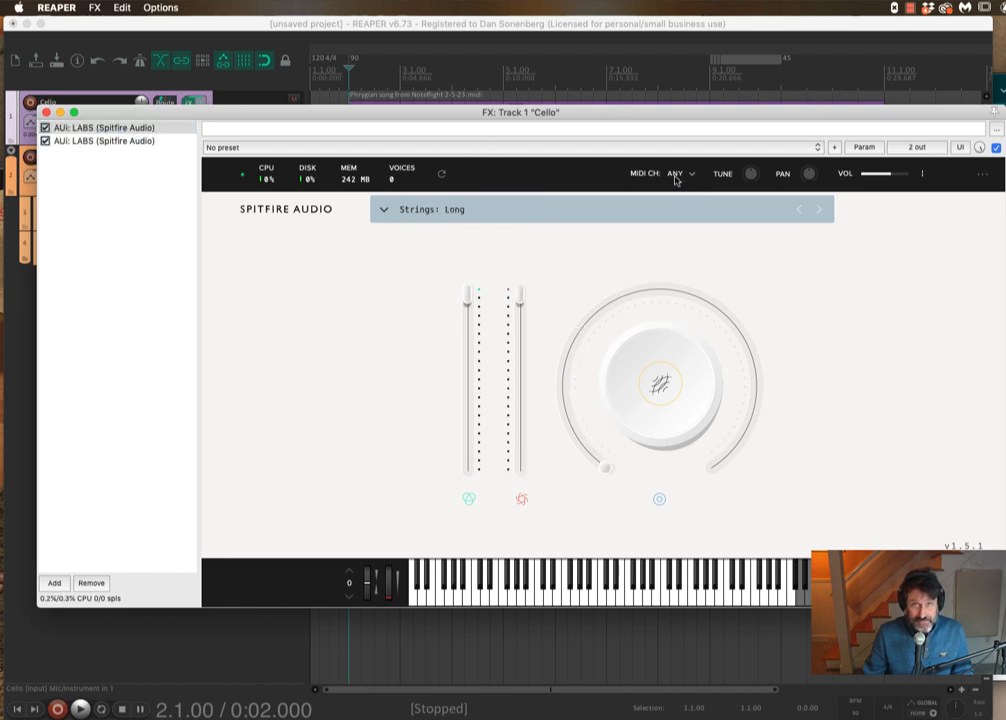
click(581, 187)
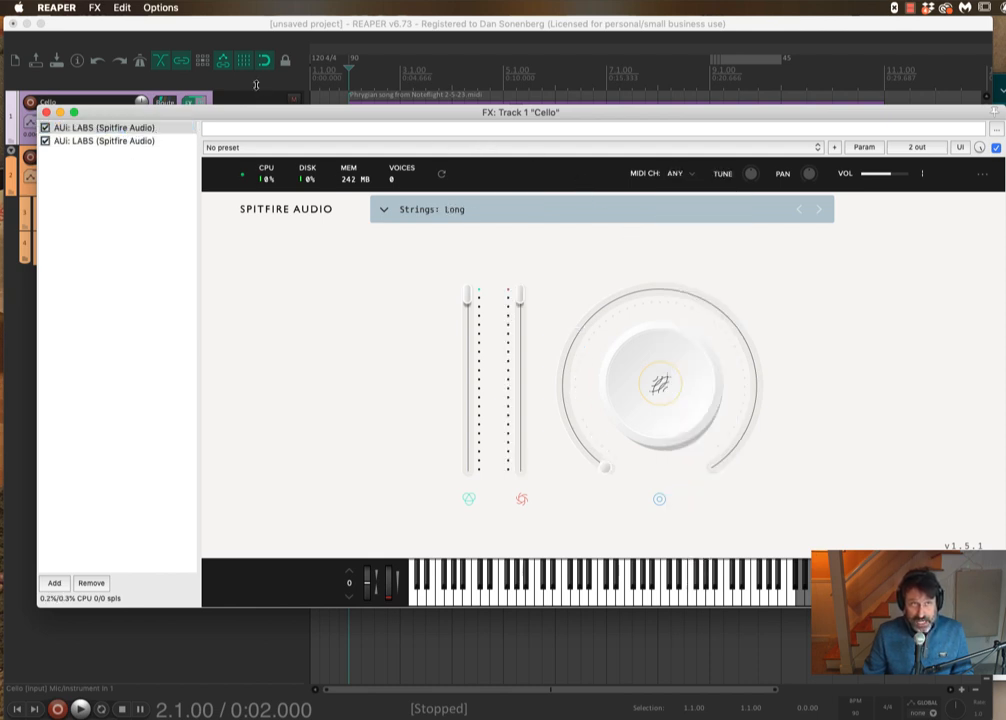
drag(203, 121, 470, 143)
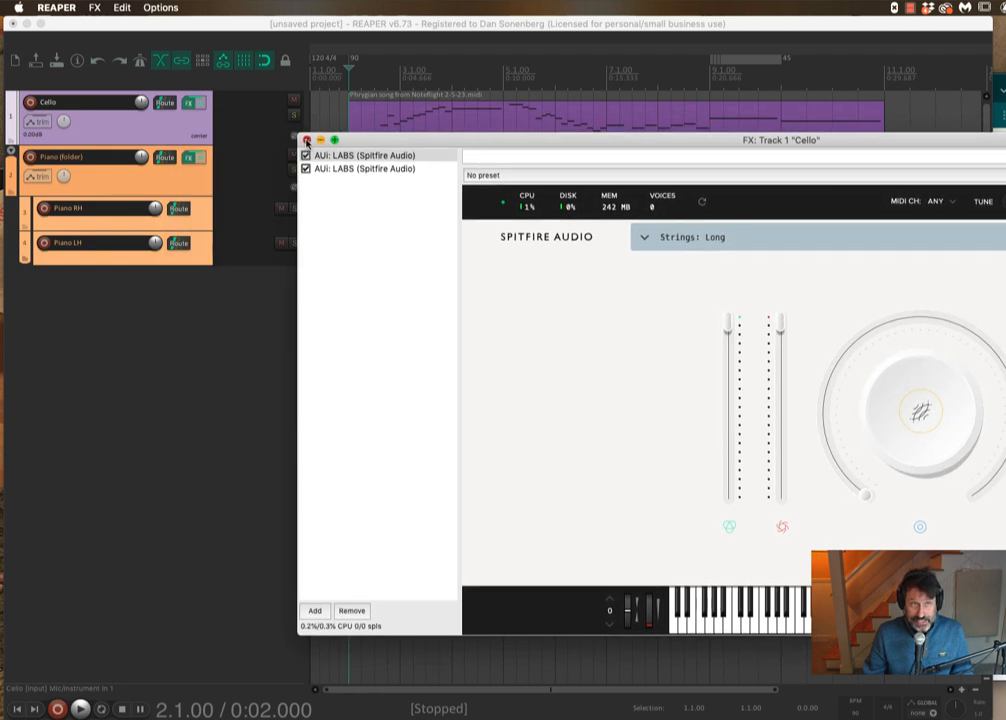
click(308, 140)
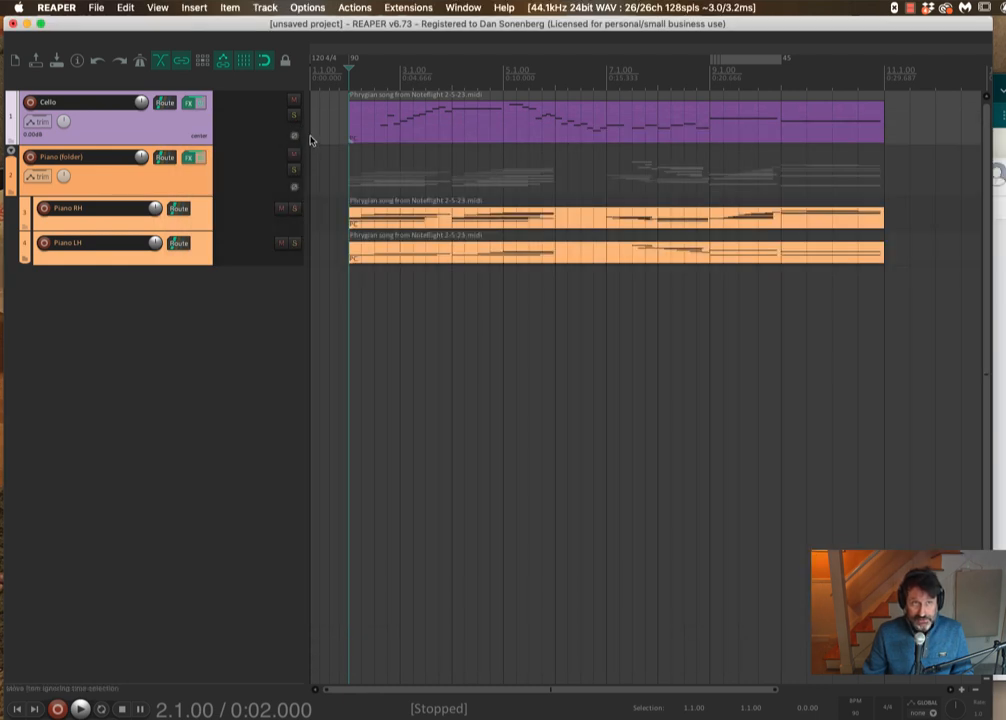
- Open the Cello MIDI item in the MIDI editor and move the editor window up
click(513, 128)
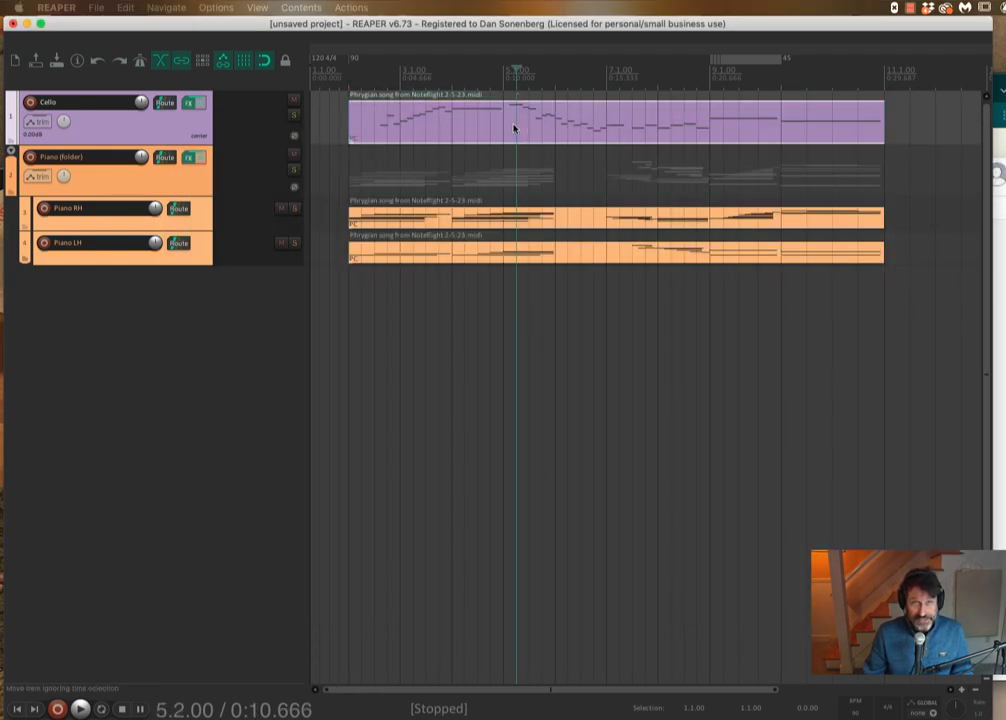
click(908, 9)
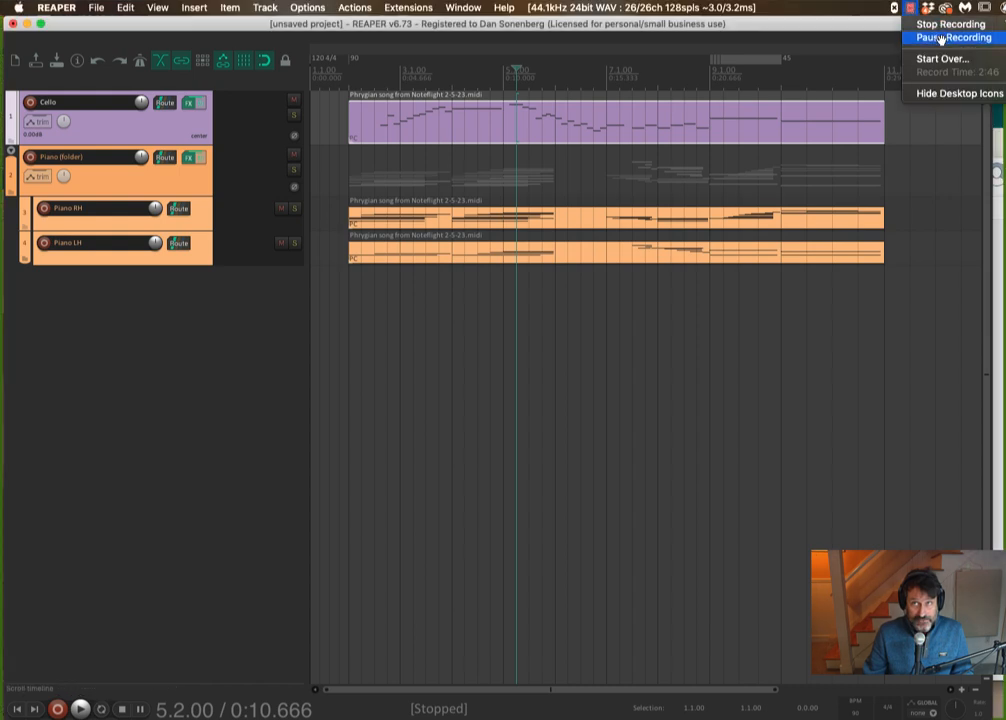
click(940, 38)
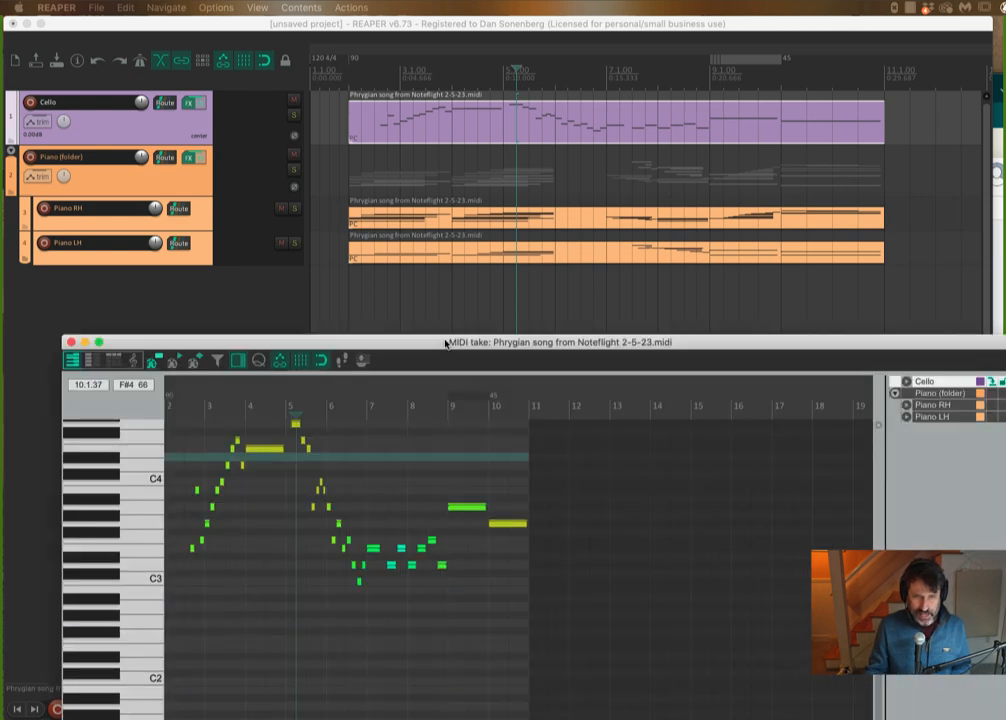
drag(445, 344, 437, 64)
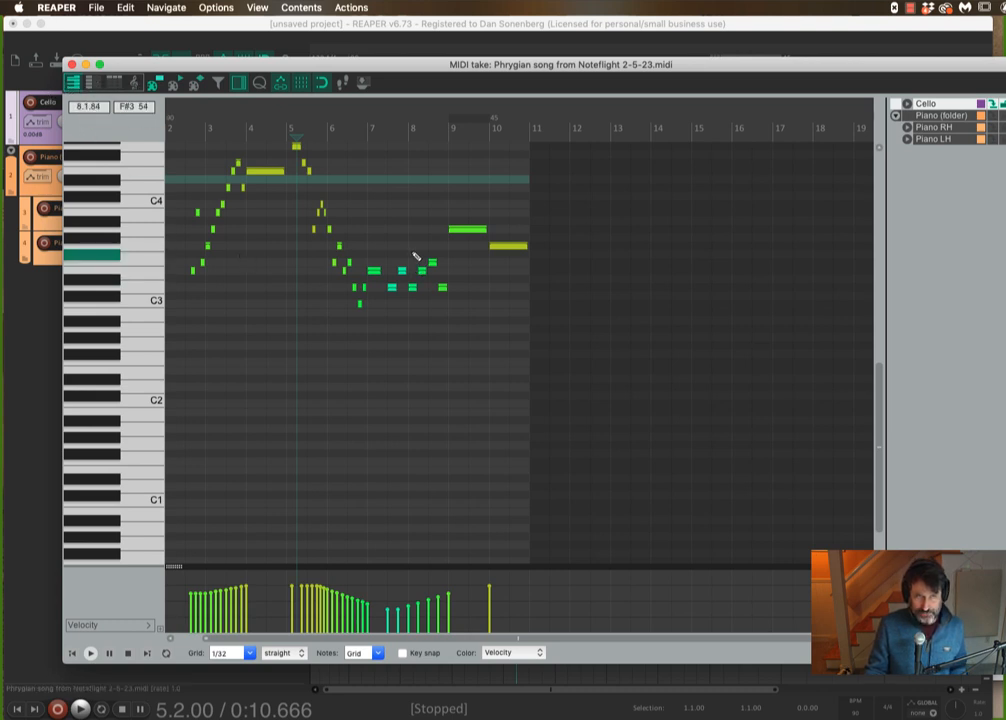
- Switch the MIDI editor to musical notation view, then to the named-notes piano roll view
click(136, 86)
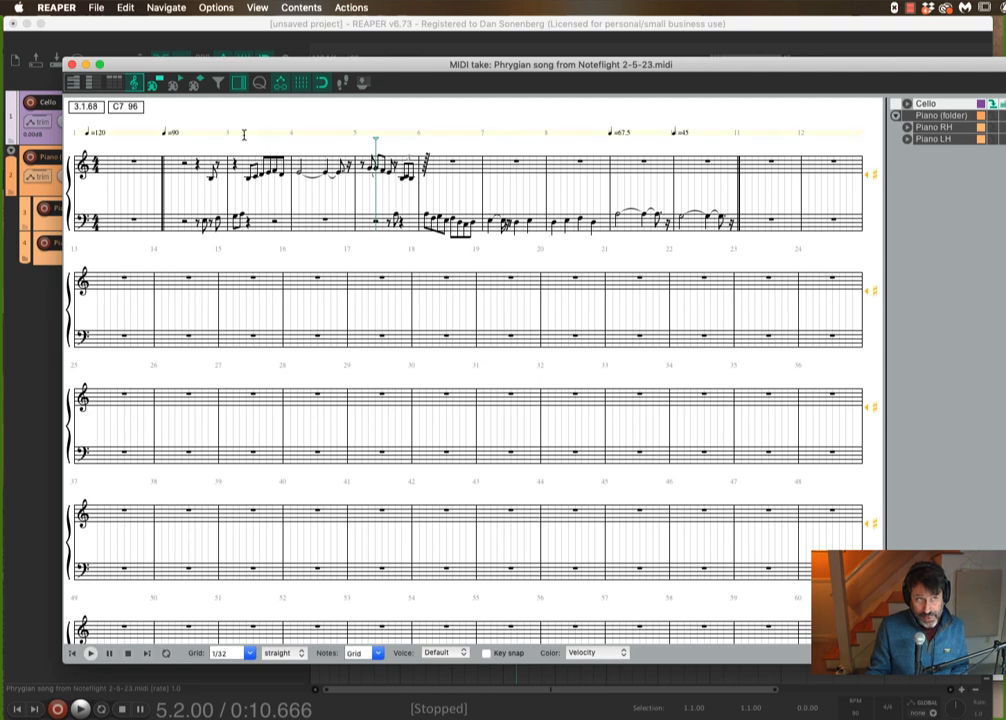
click(93, 86)
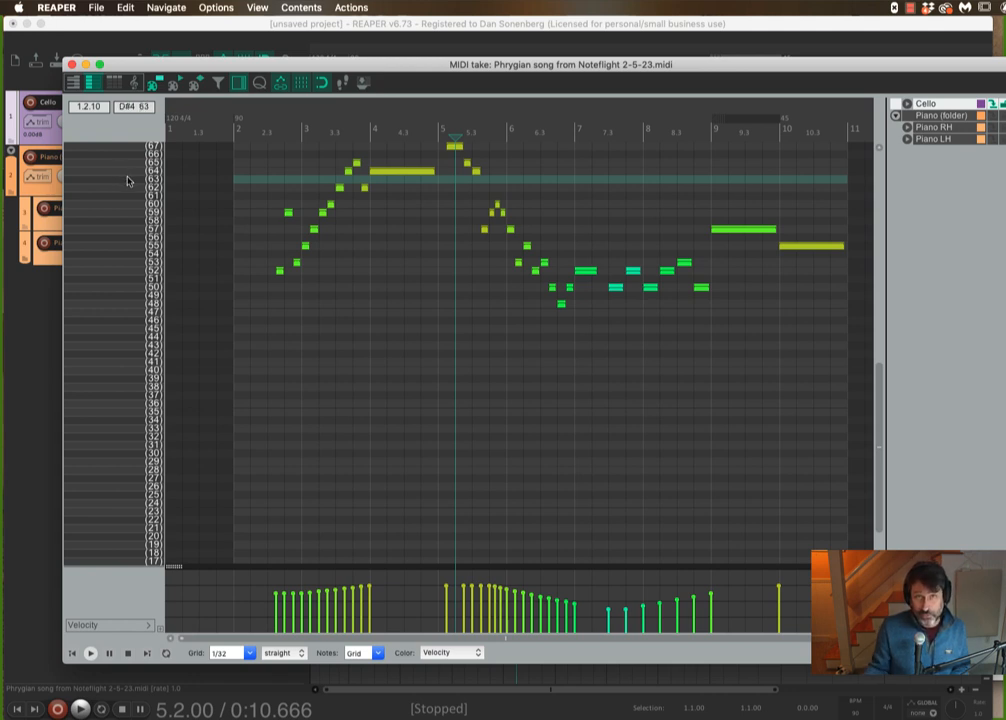
- Switch the Cello MIDI editor to the event list view and reposition its window to examine the events
click(114, 84)
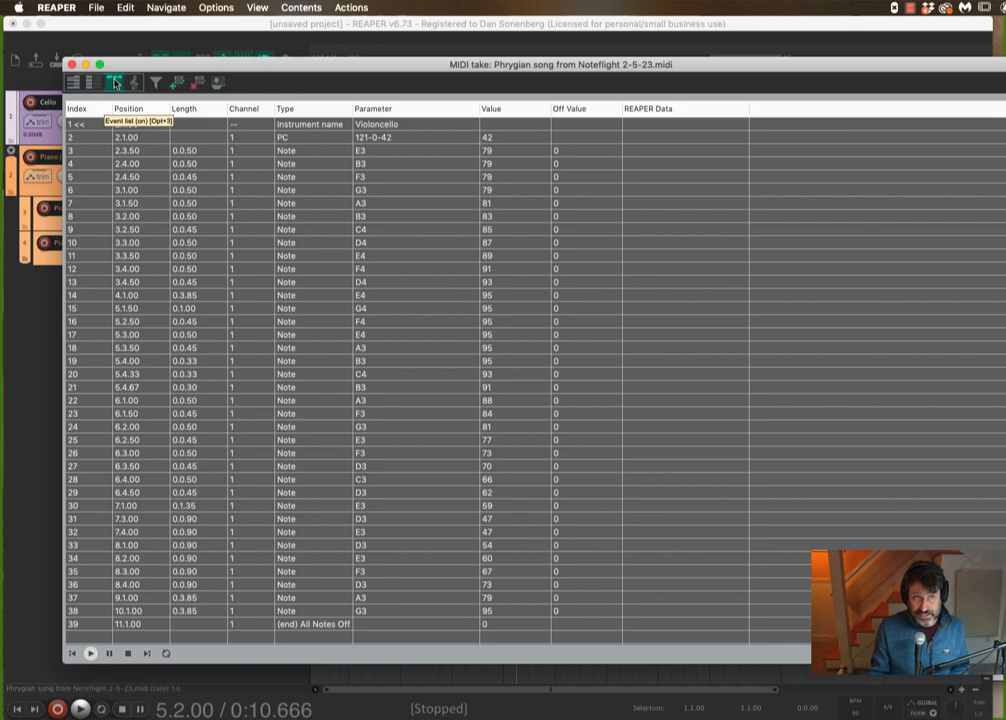
drag(153, 67, 106, 75)
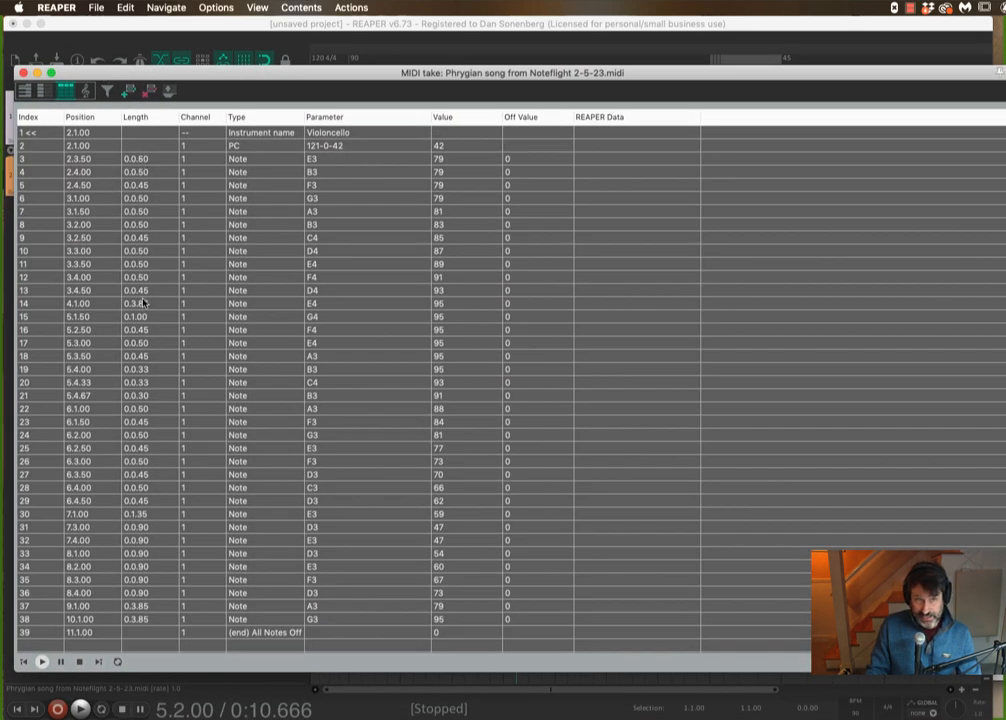
scroll(195, 500, down, 1)
scroll(184, 510, up, 1)
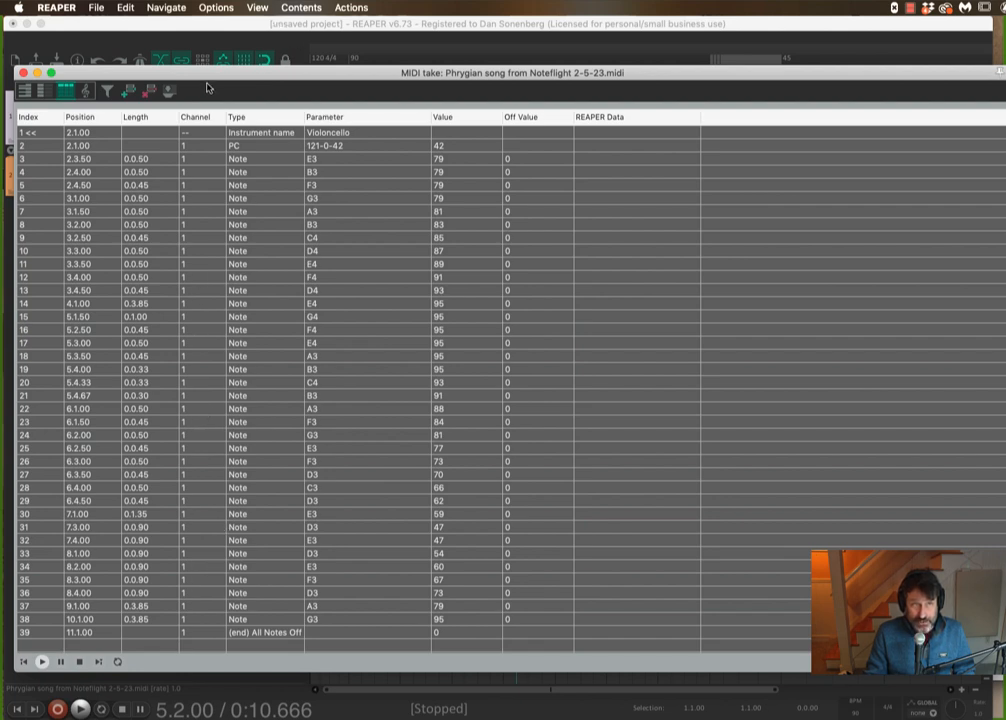
drag(211, 79, 288, 78)
- Inspect the event lists of the Piano RH and Piano LH items, closing each editor afterwards
click(101, 72)
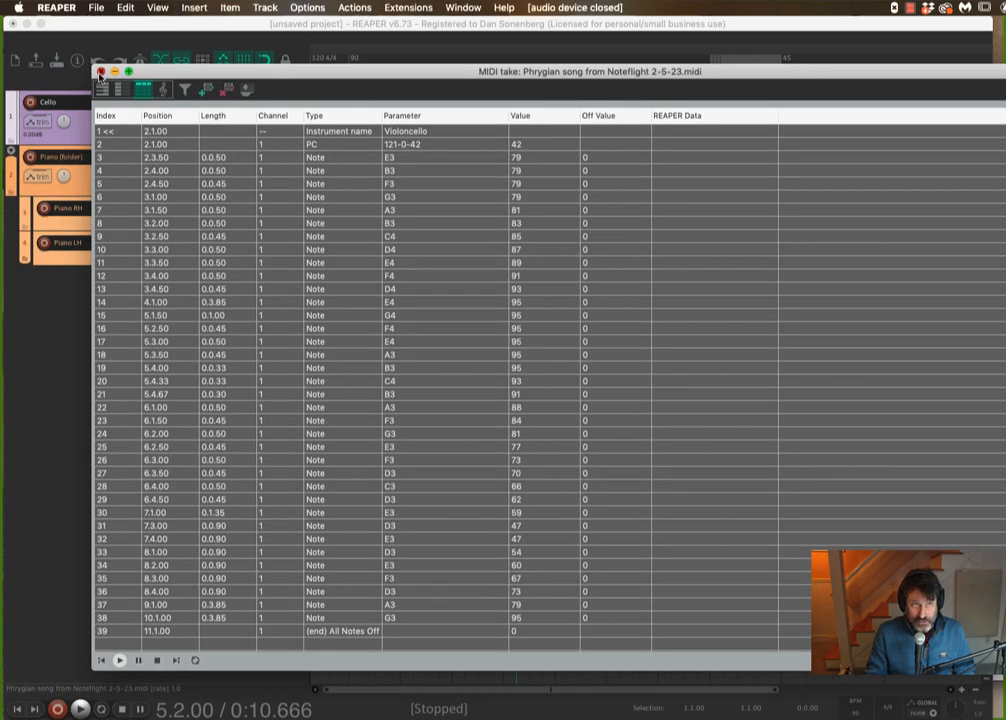
double_click(427, 208)
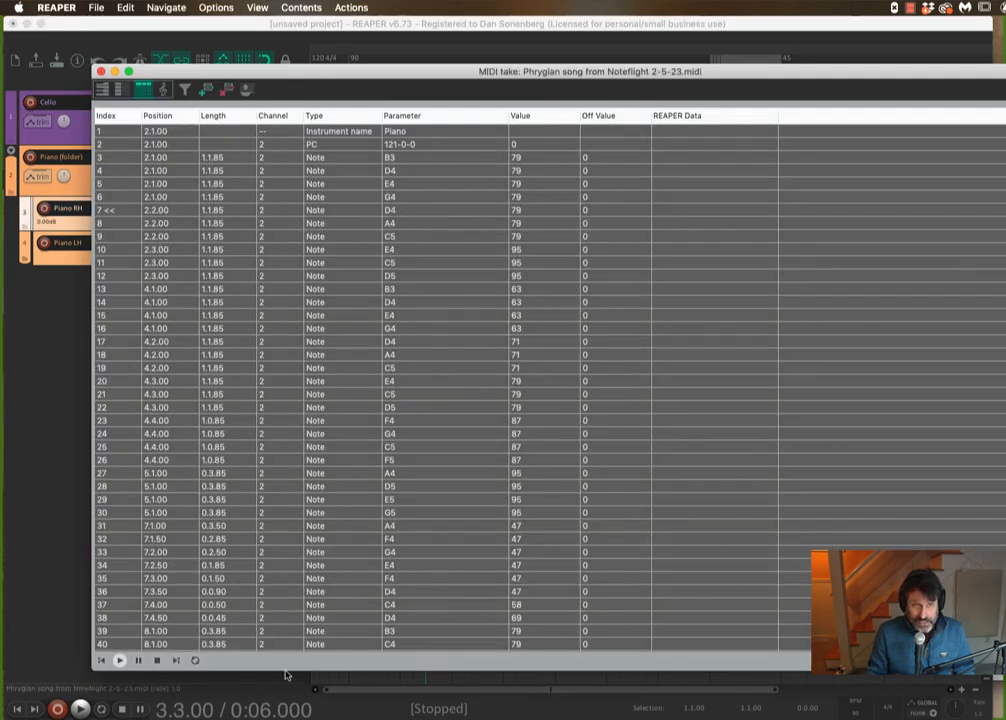
click(101, 72)
click(413, 257)
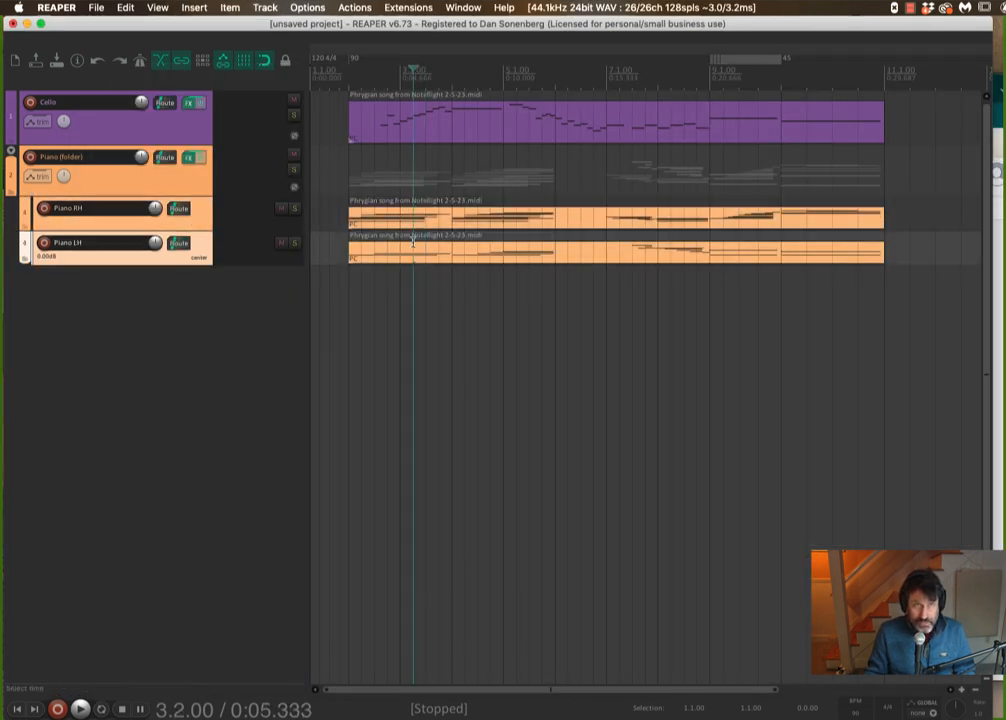
double_click(413, 257)
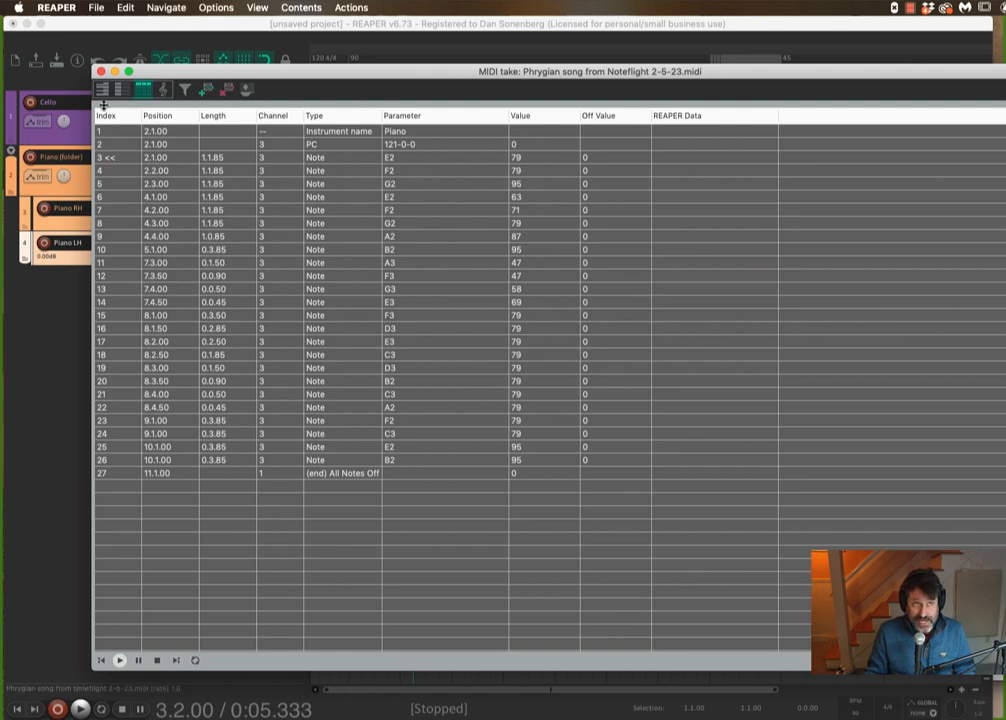
click(100, 72)
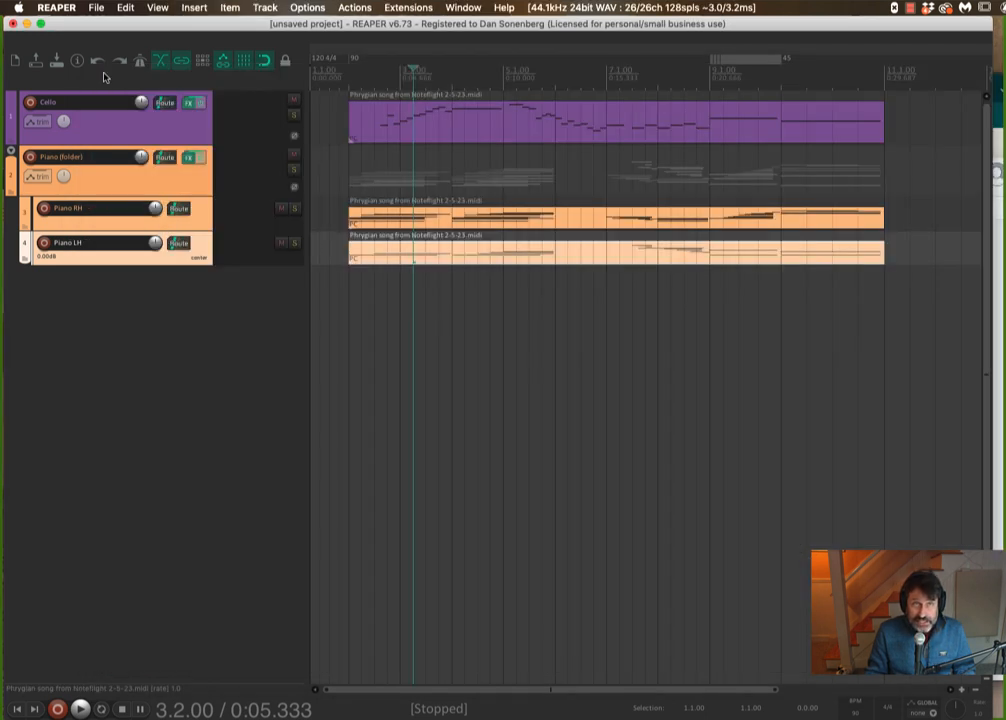
- Open the Piano folder track's FX chain to view its LABS instrument, then close it
click(186, 159)
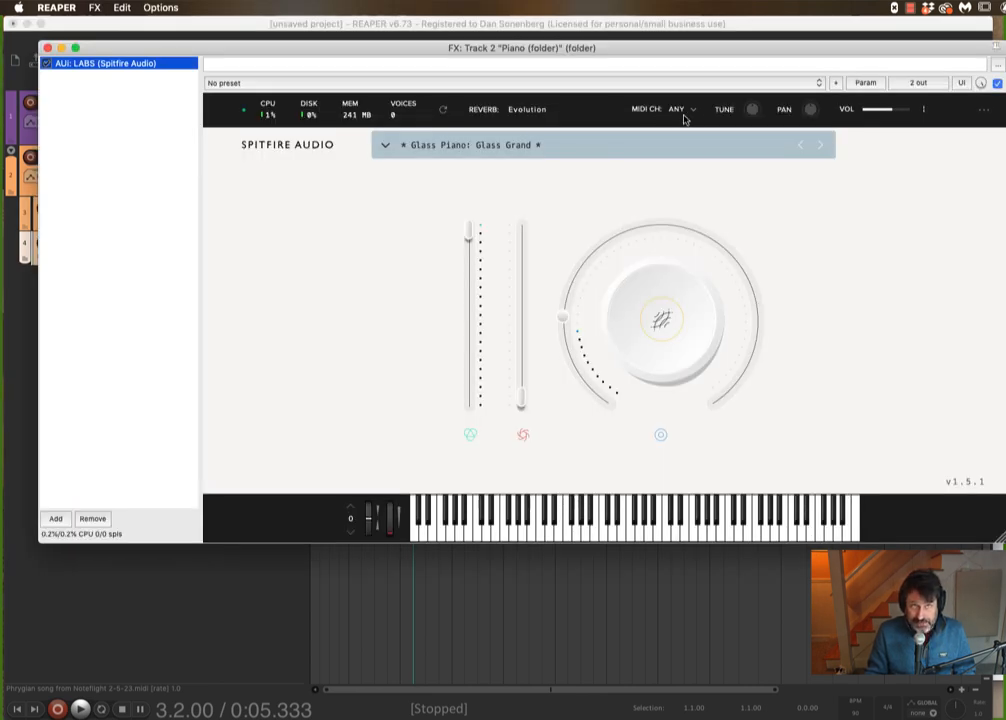
click(47, 48)
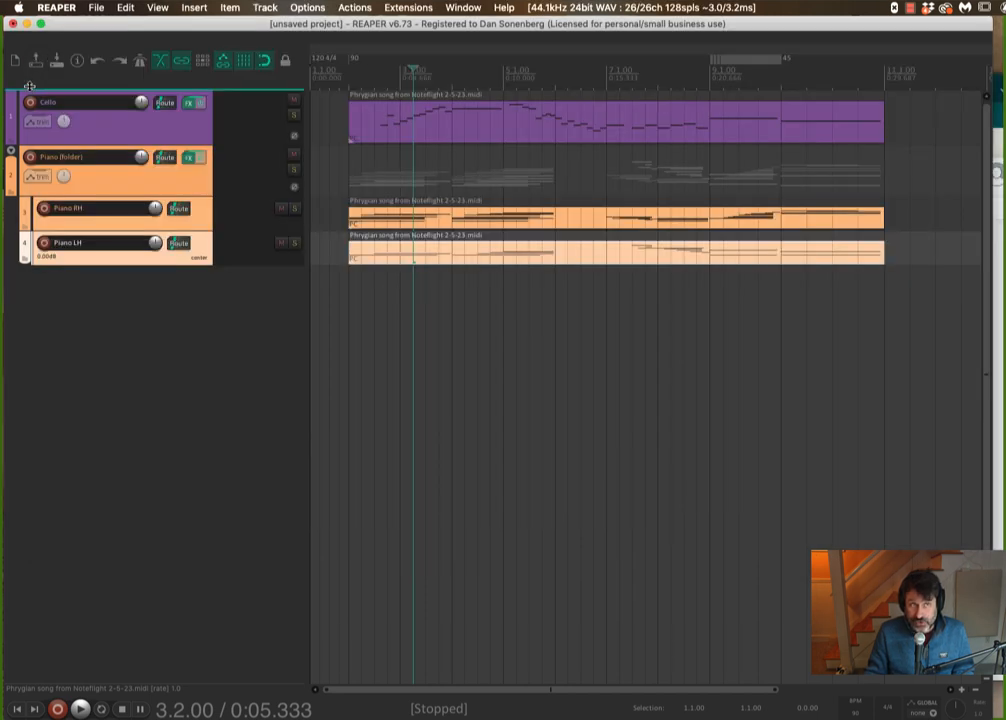
- Open the Cello FX chain, reposition it, and set the Strings: Long LABS instance's MIDI channel to 1
click(188, 102)
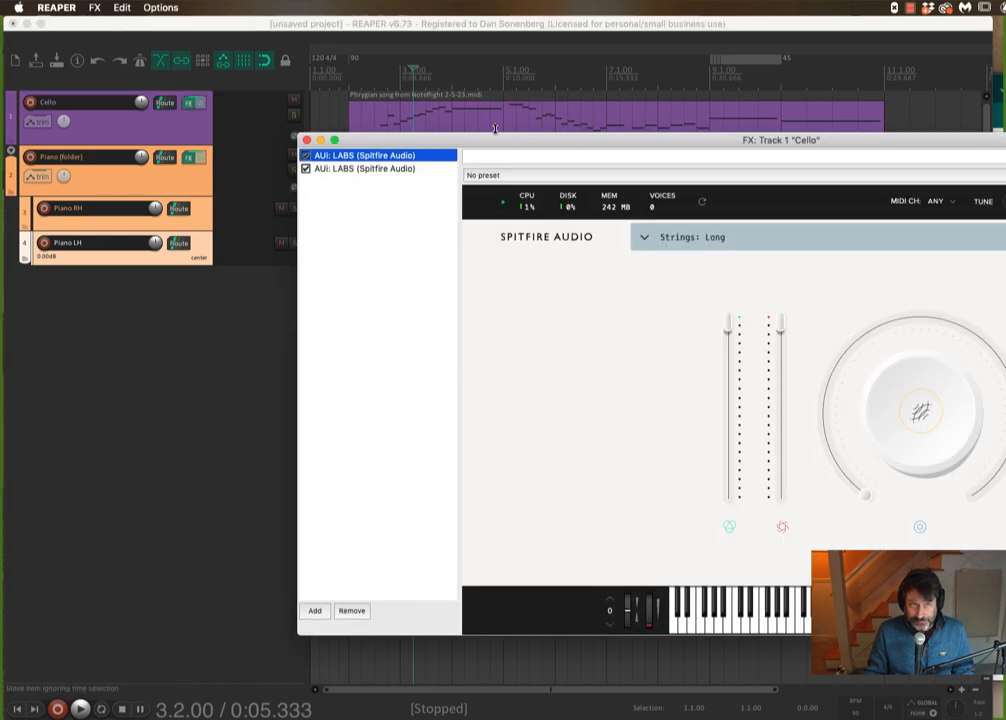
drag(494, 138, 256, 86)
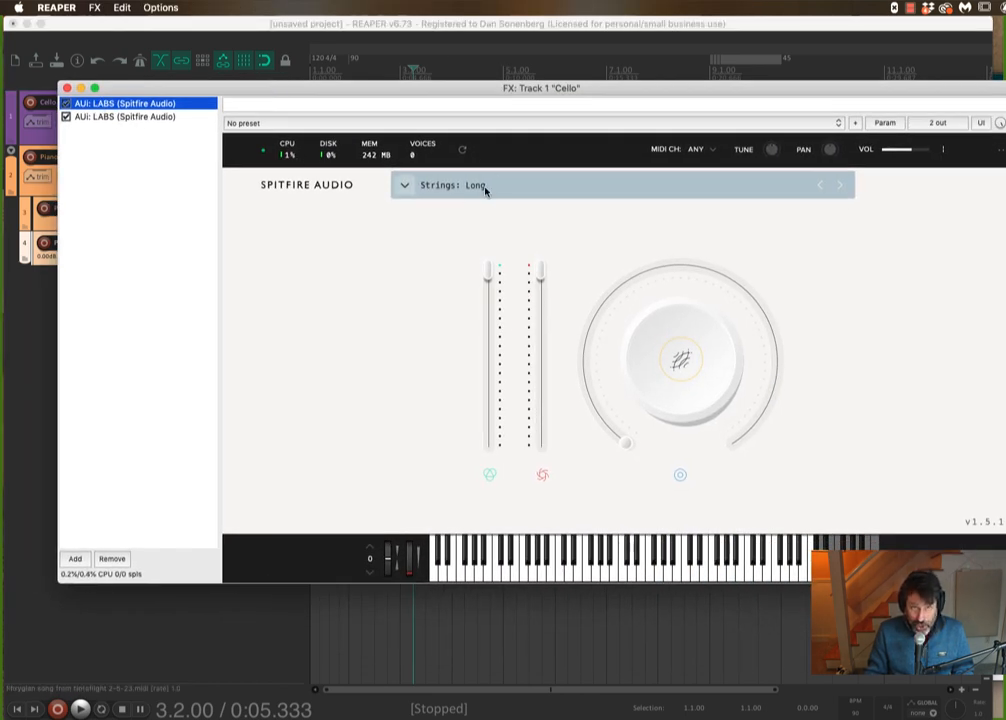
click(164, 117)
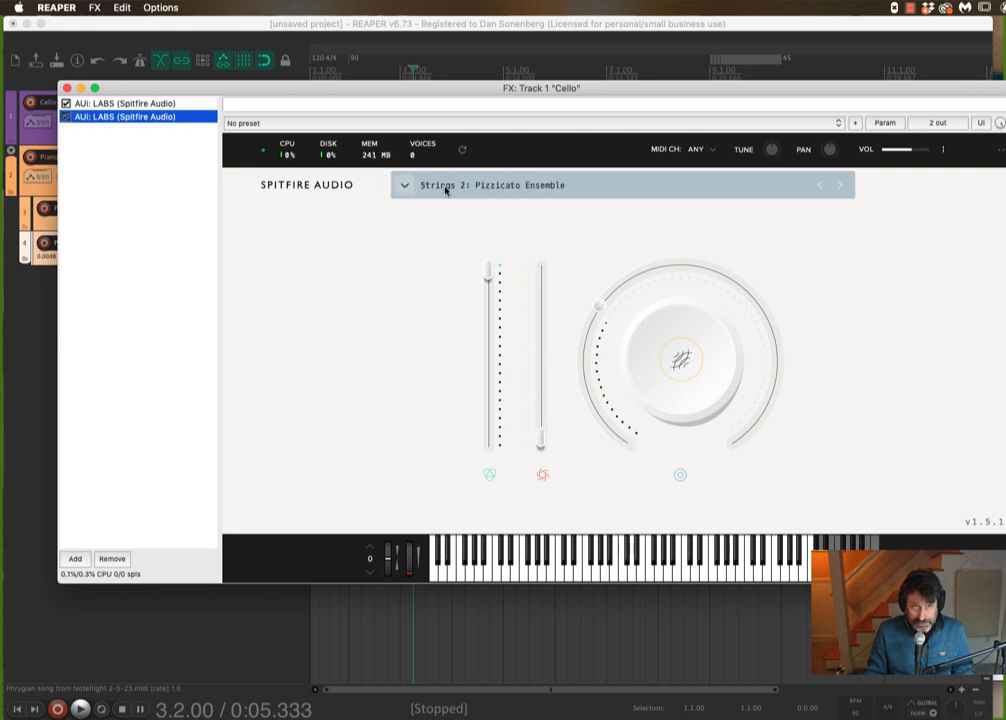
click(130, 103)
drag(610, 92, 545, 95)
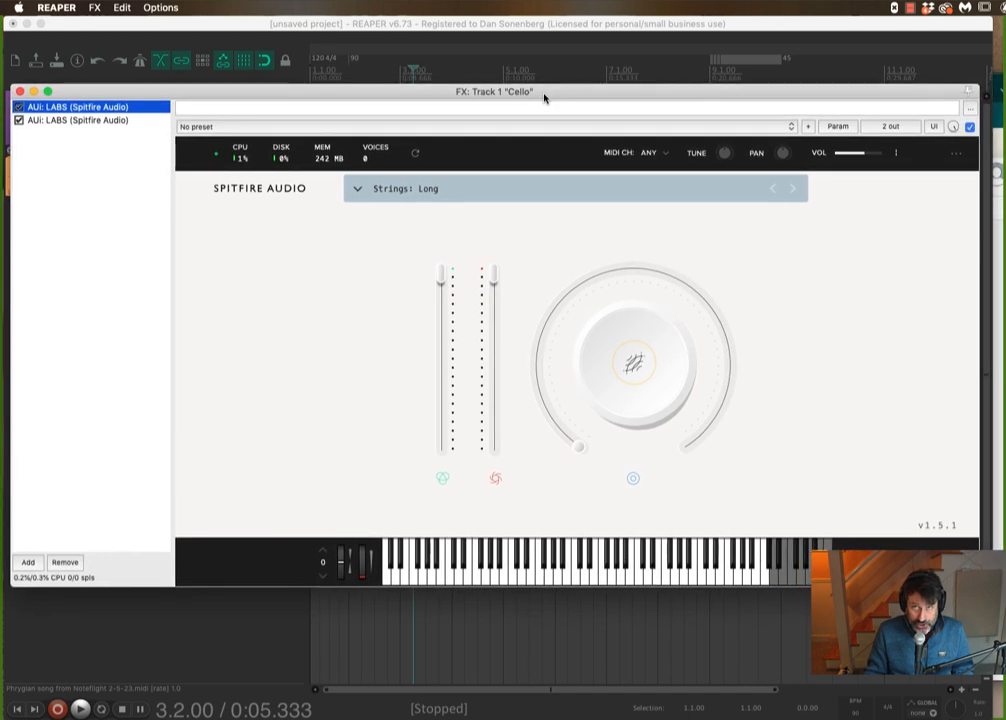
click(650, 156)
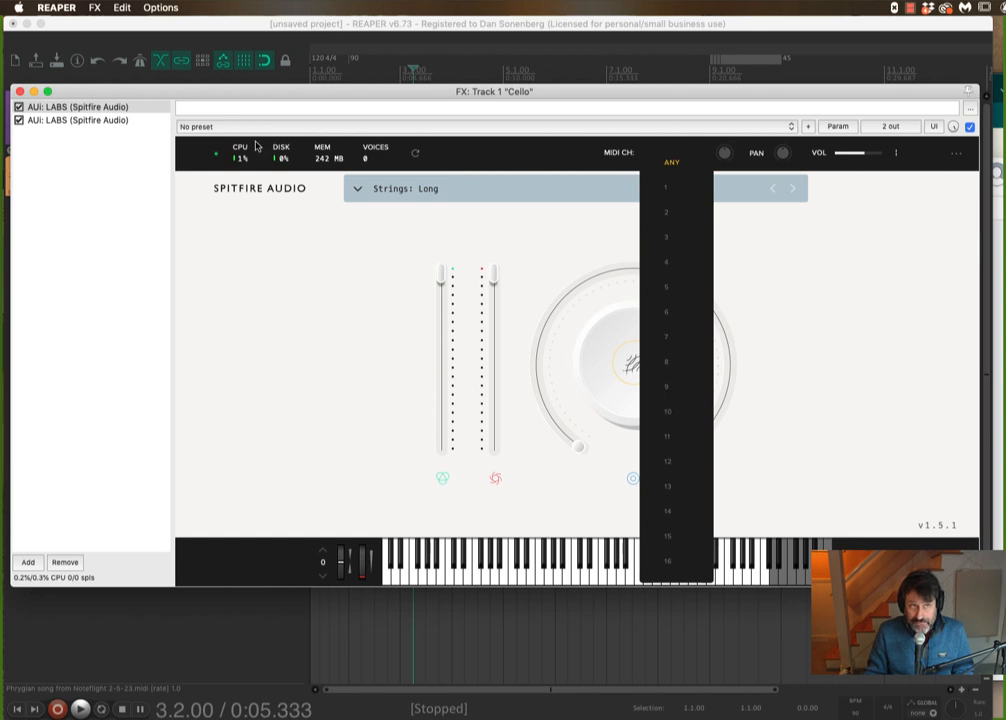
click(667, 190)
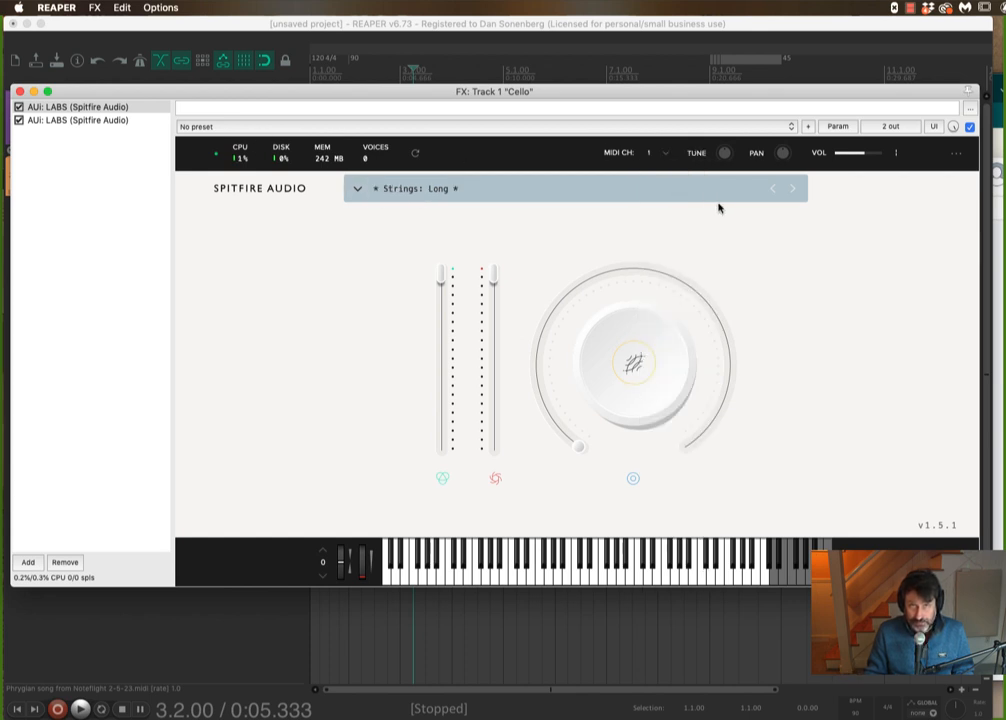
- Set the Strings 2: Pizzicato Ensemble LABS instance's MIDI channel to 2 and close the FX window
click(72, 121)
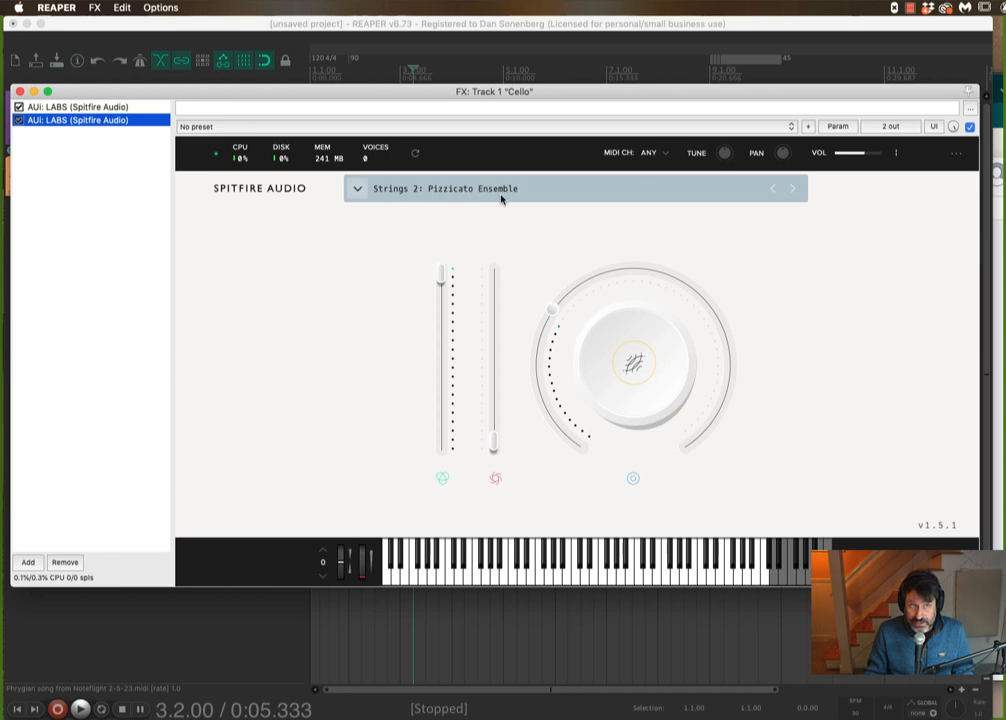
click(665, 155)
click(667, 213)
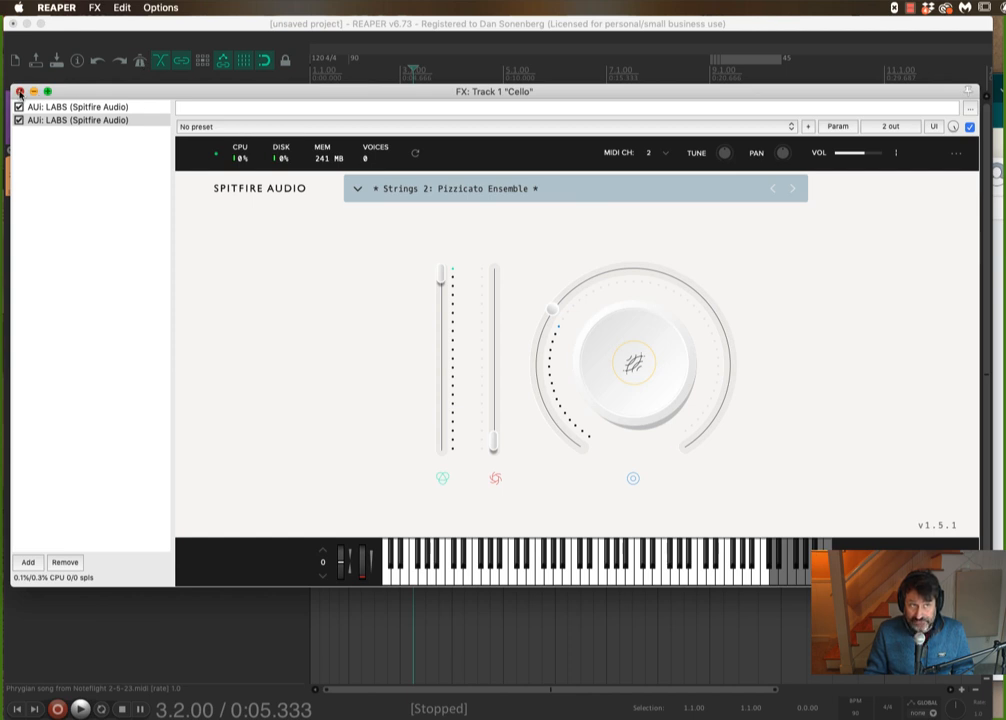
click(19, 92)
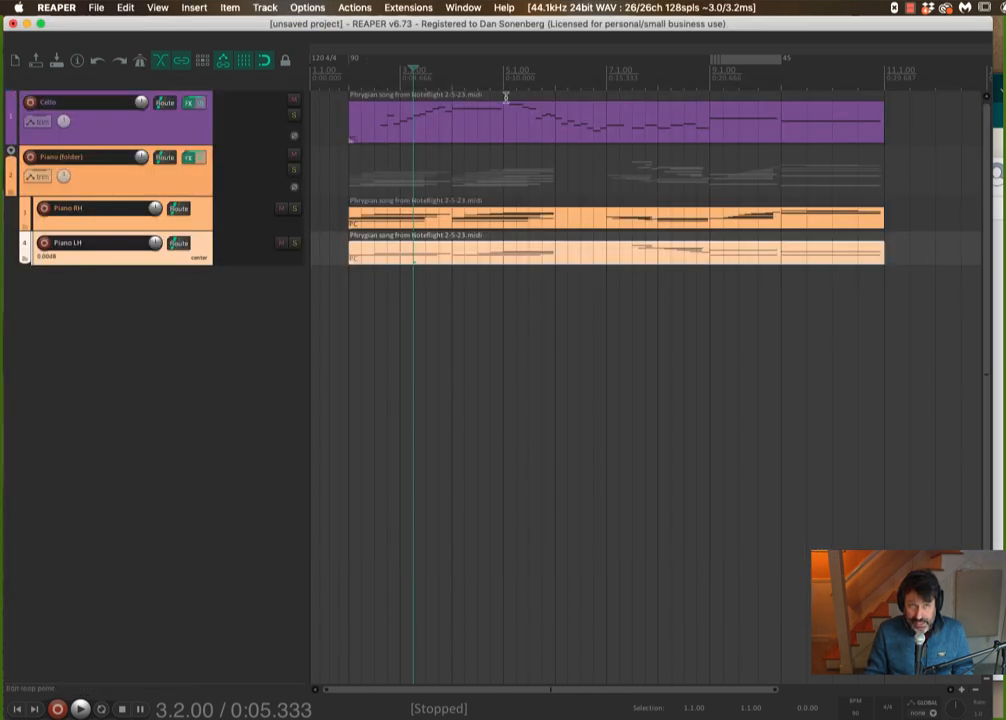
- Play the project to listen to the cello sounds, stopping playback each time
key(space)
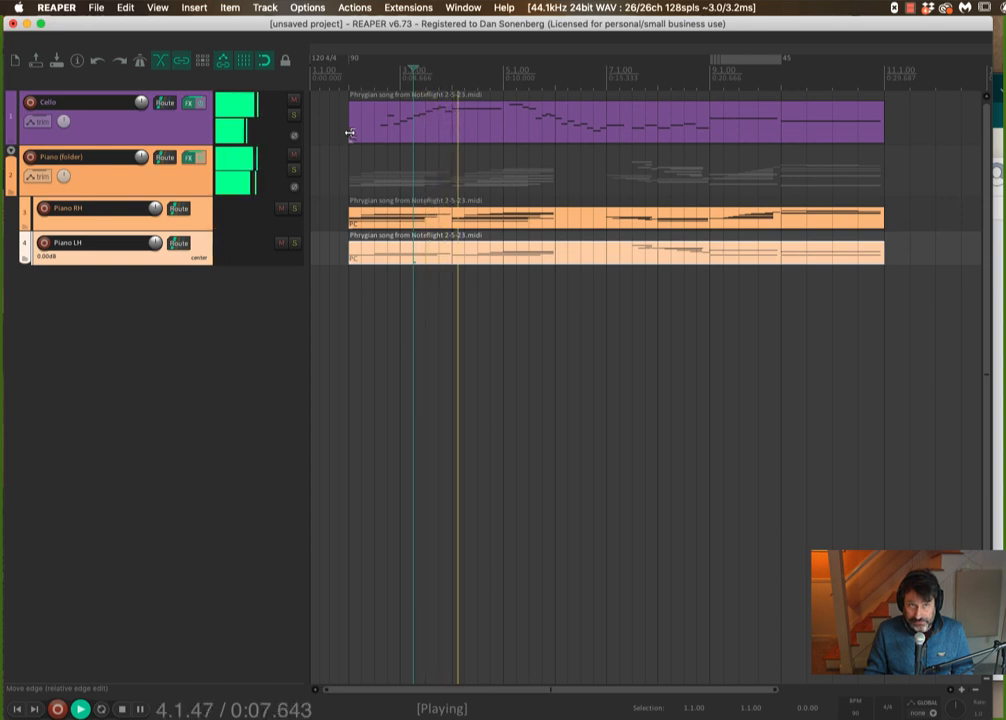
key(space)
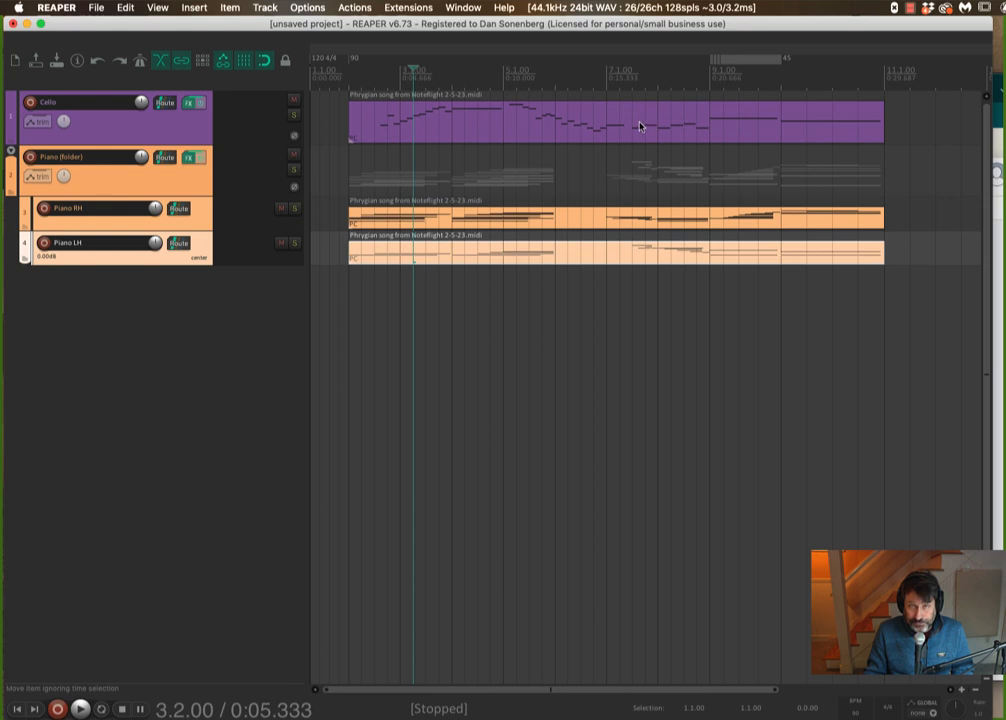
key(space)
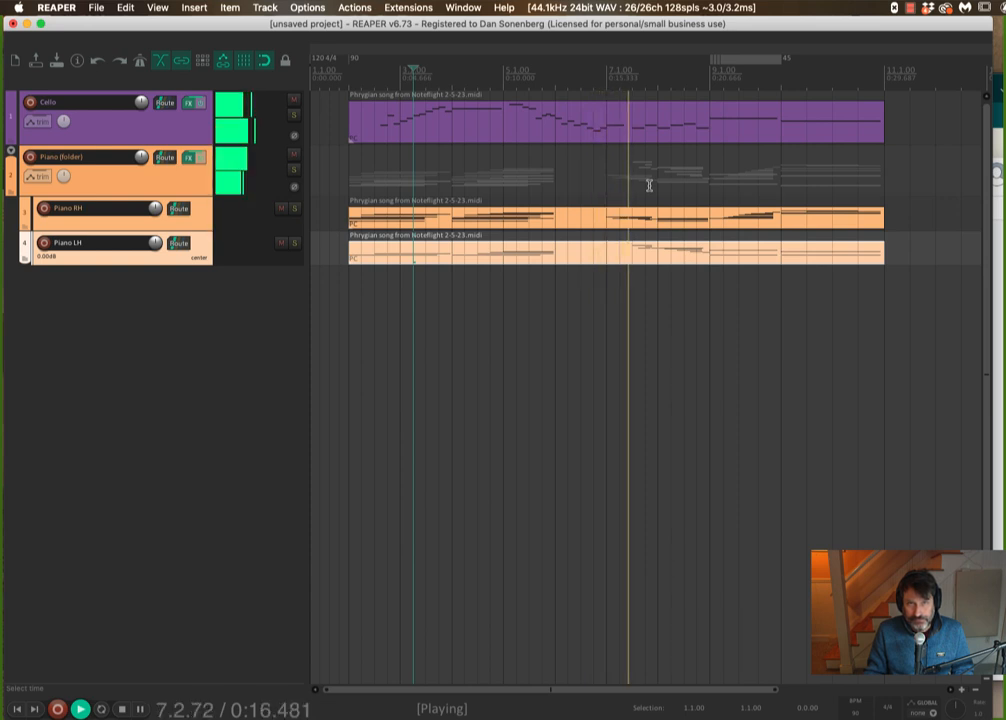
key(space)
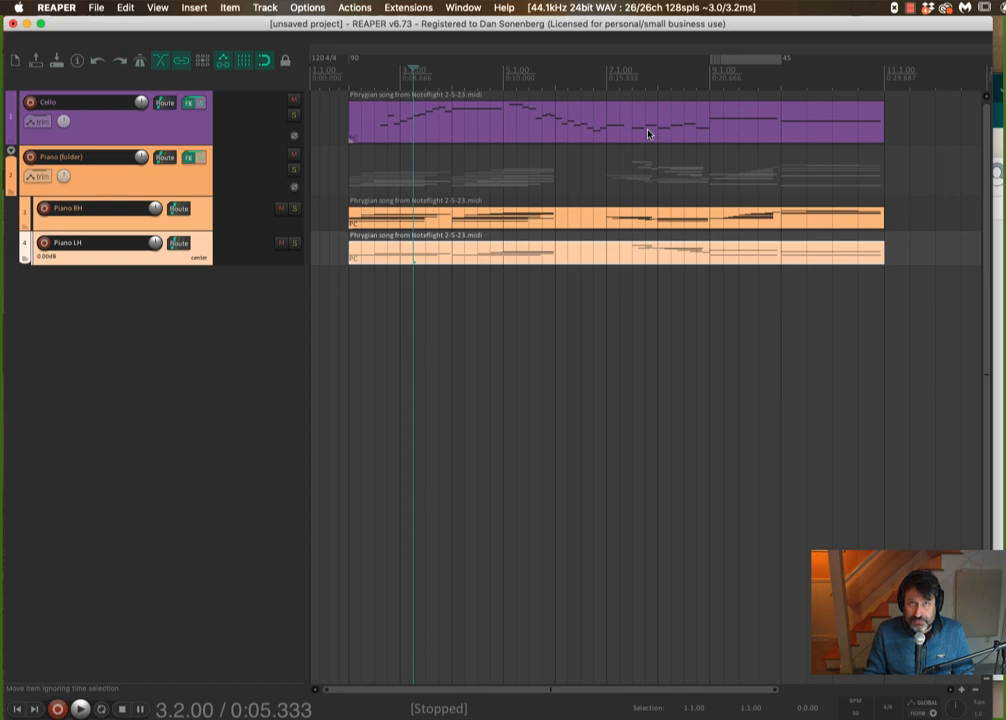
- Open the Cello MIDI item and switch the editor to the piano roll view with keyboard
double_click(626, 121)
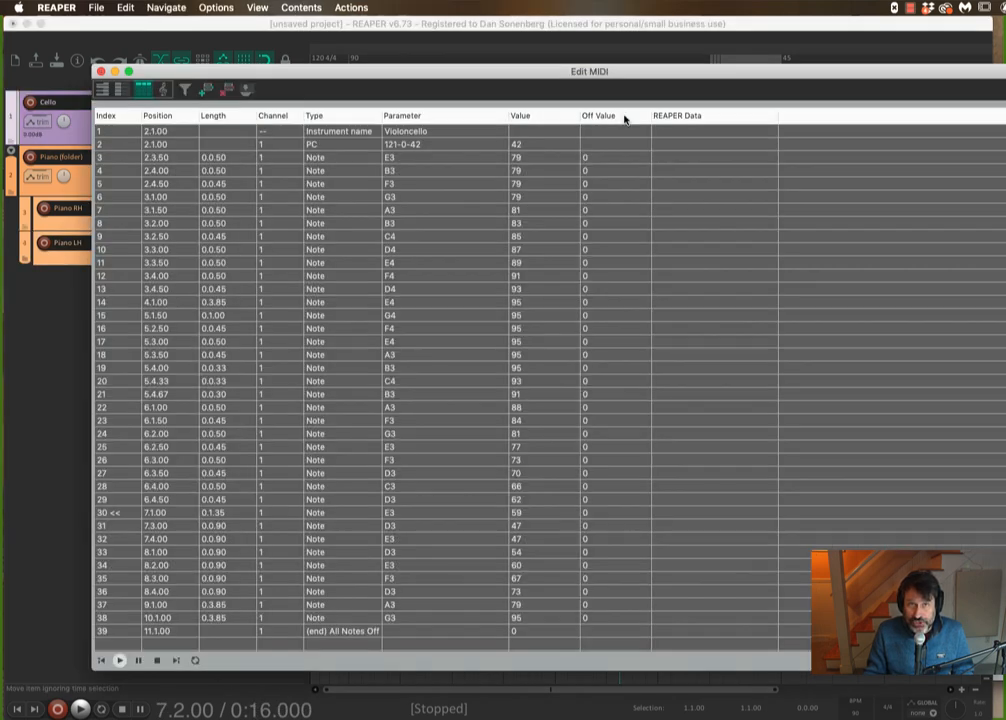
click(121, 90)
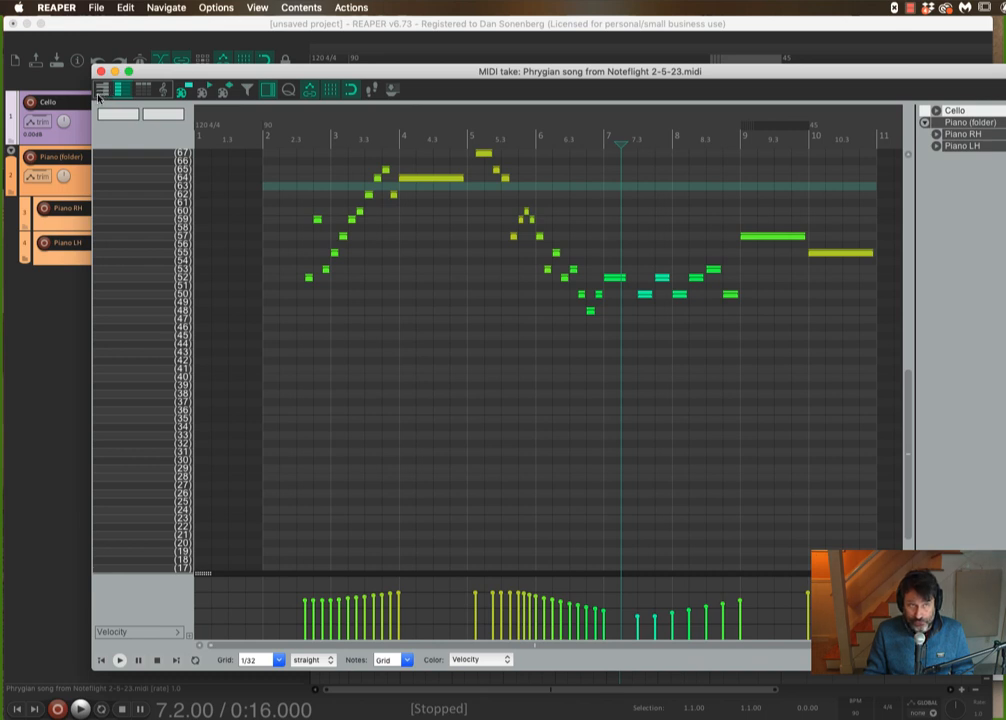
click(101, 91)
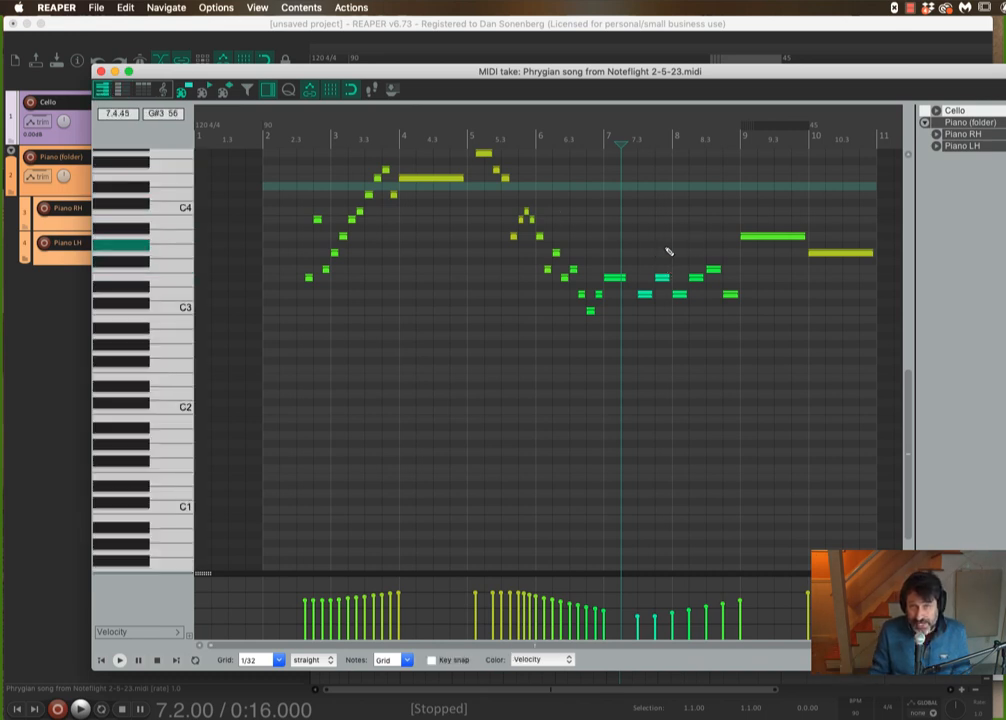
- Play the cello part from around bar 6.4 and stop playback
click(592, 137)
key(space)
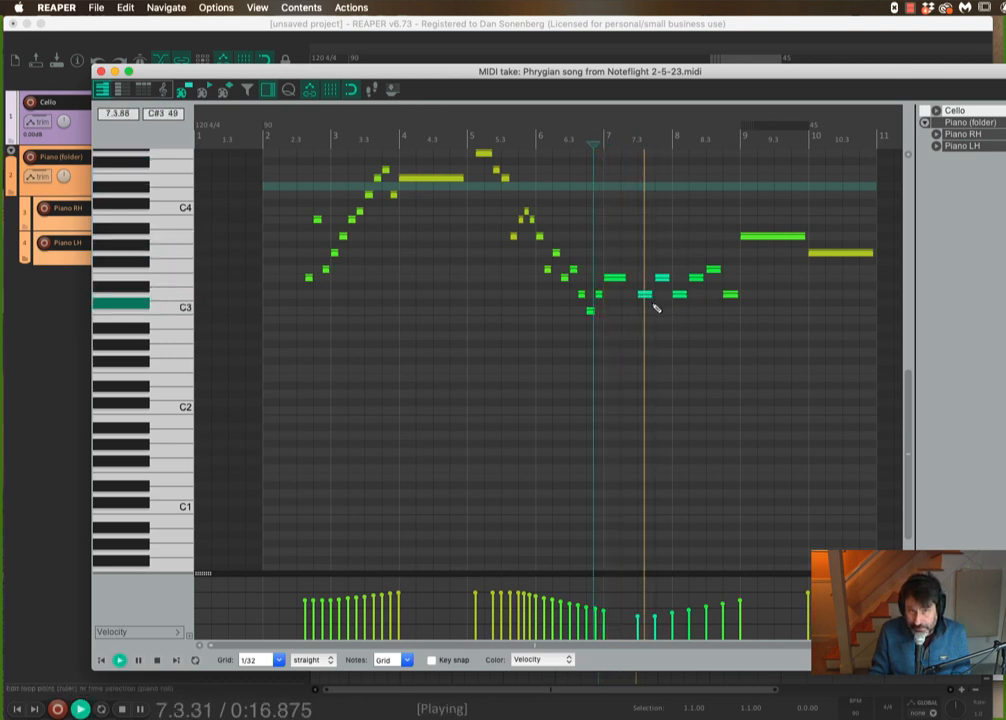
key(space)
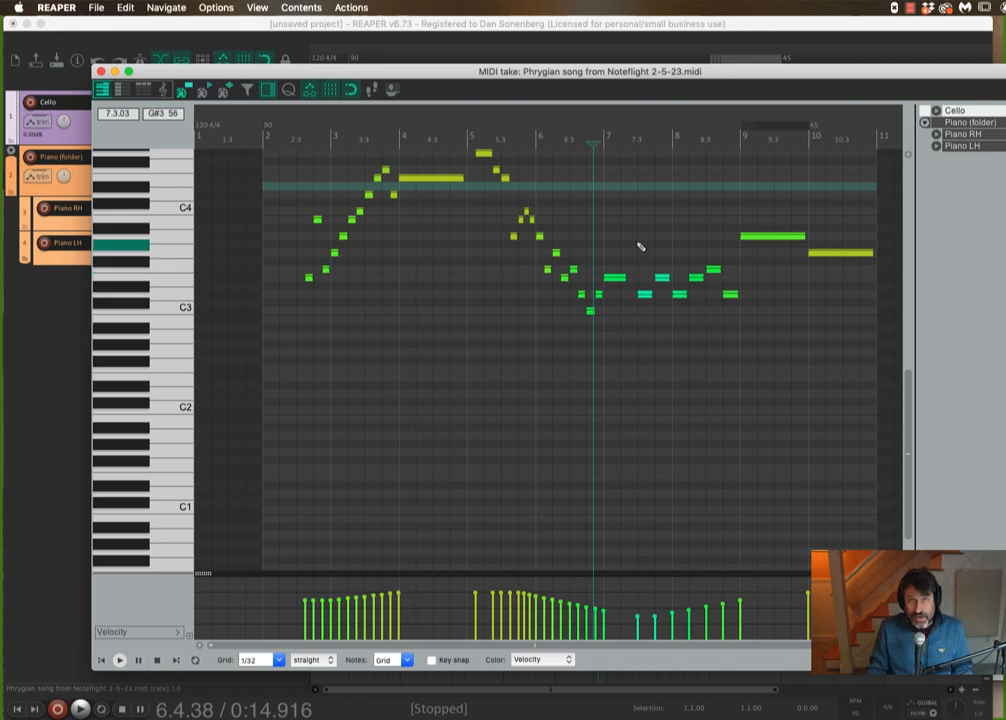
- Select the cello notes from bar 7 through bar 8 and set their MIDI channel to 2 in the event list
drag(637, 234, 735, 337)
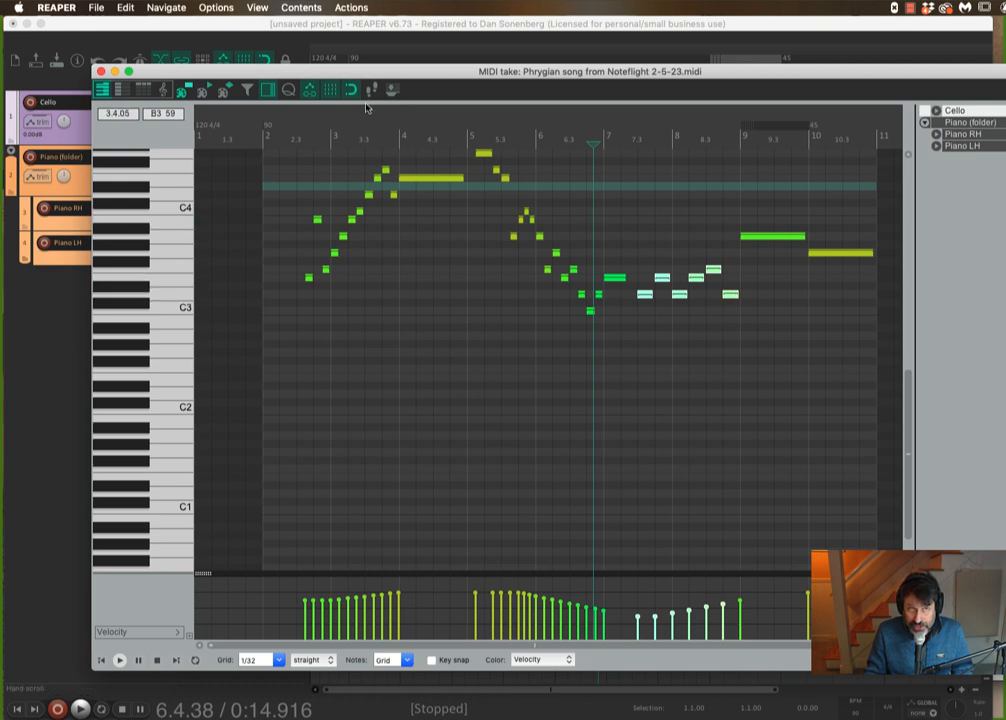
click(144, 91)
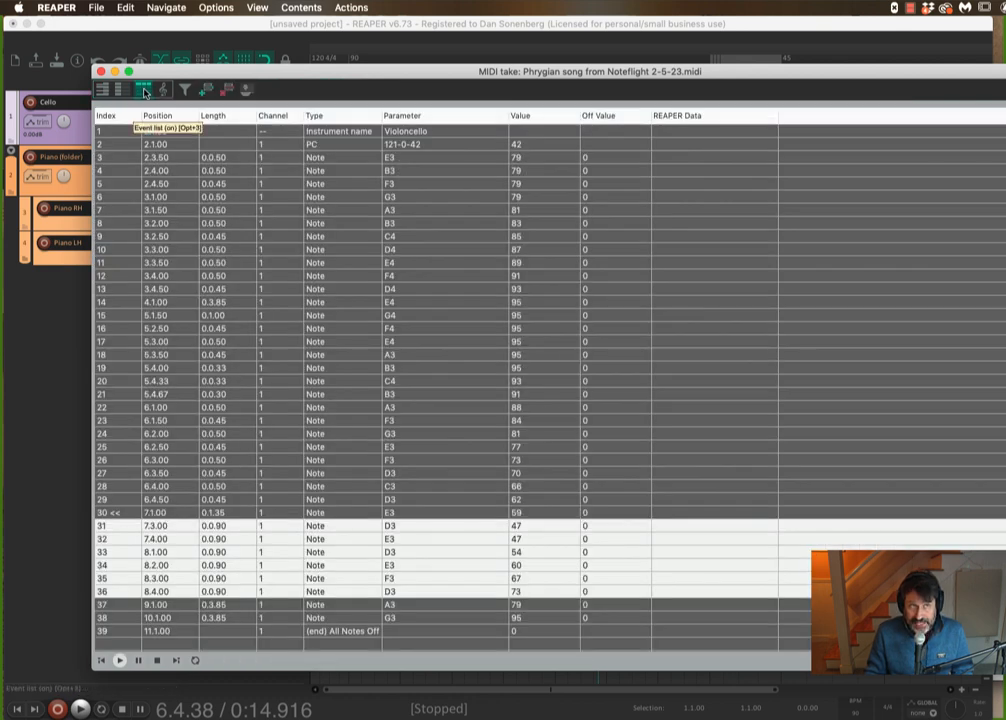
right_click(267, 532)
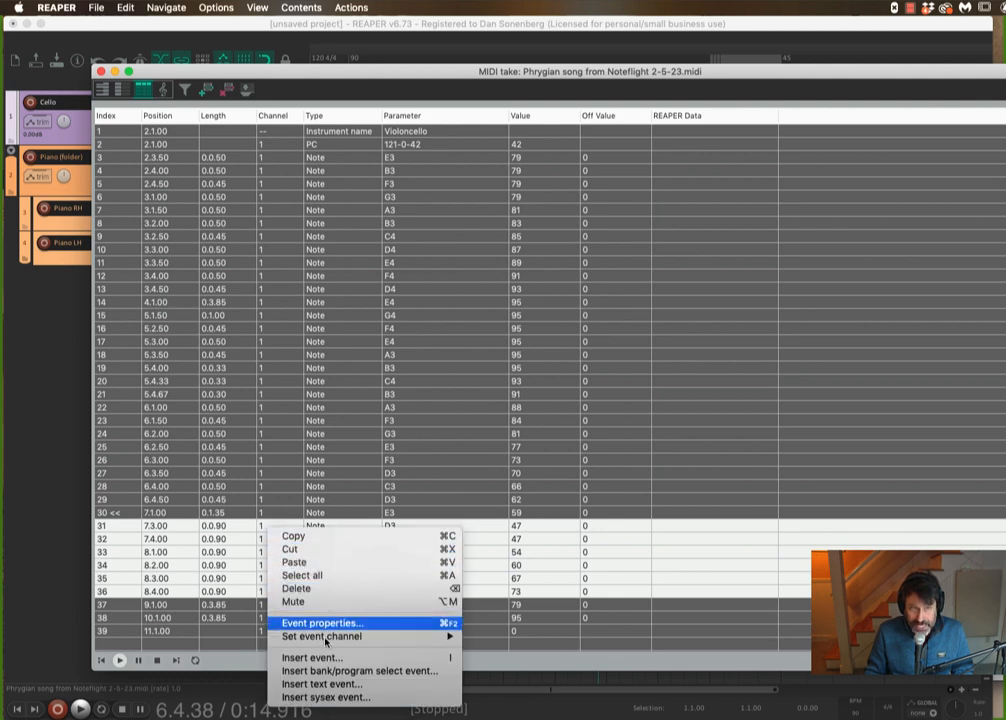
mouse_move(332, 640)
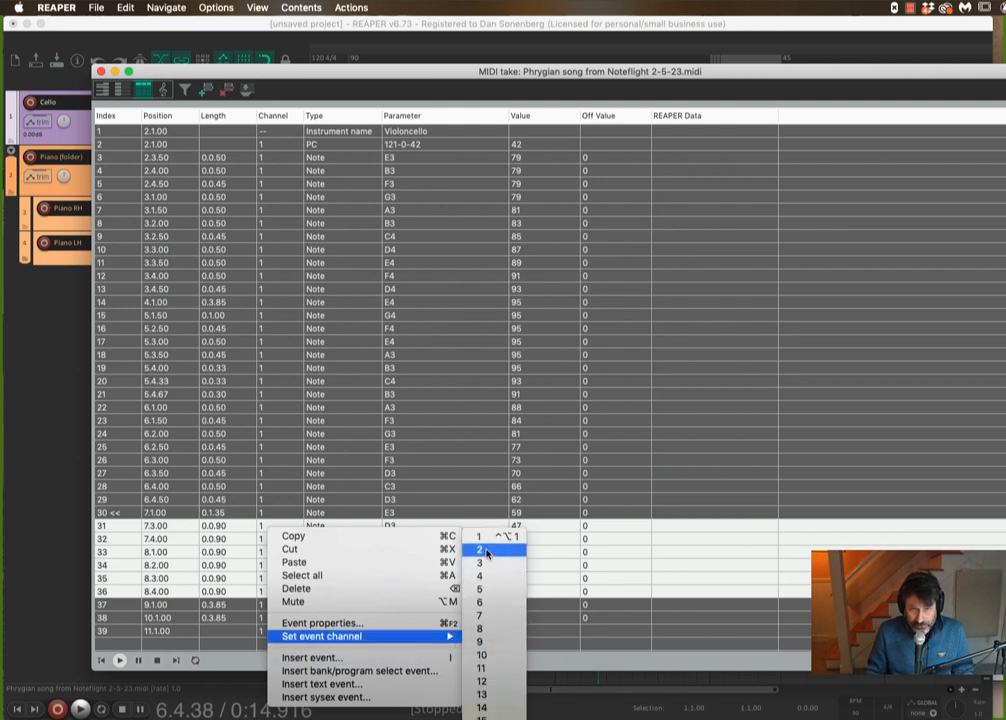
click(486, 551)
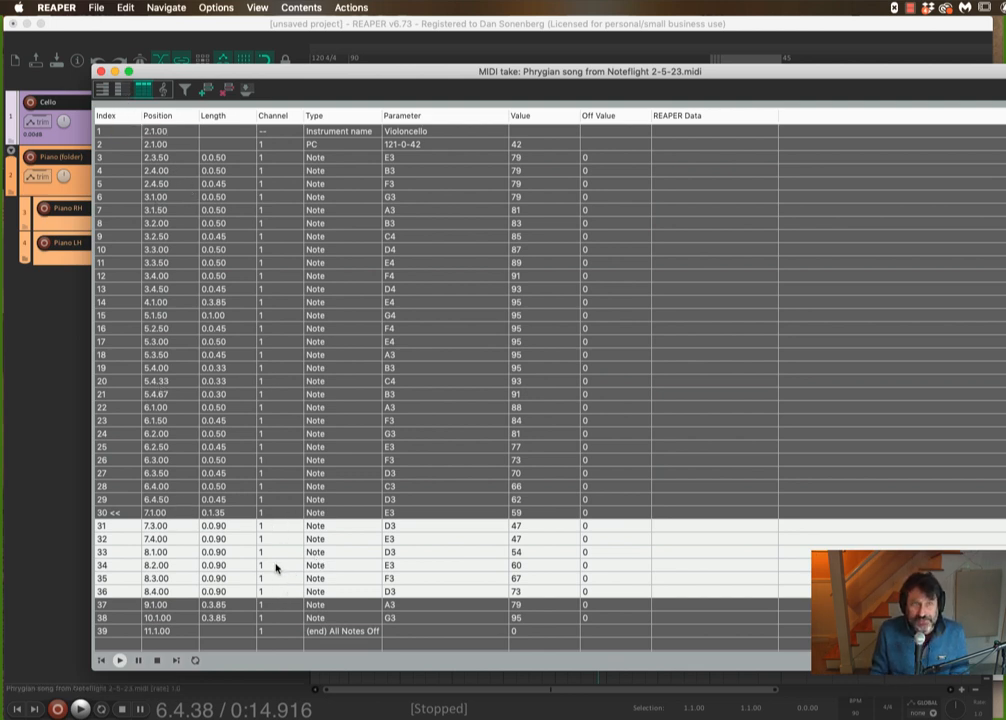
- Reposition the MIDI editor window higher on the screen
click(126, 92)
click(142, 93)
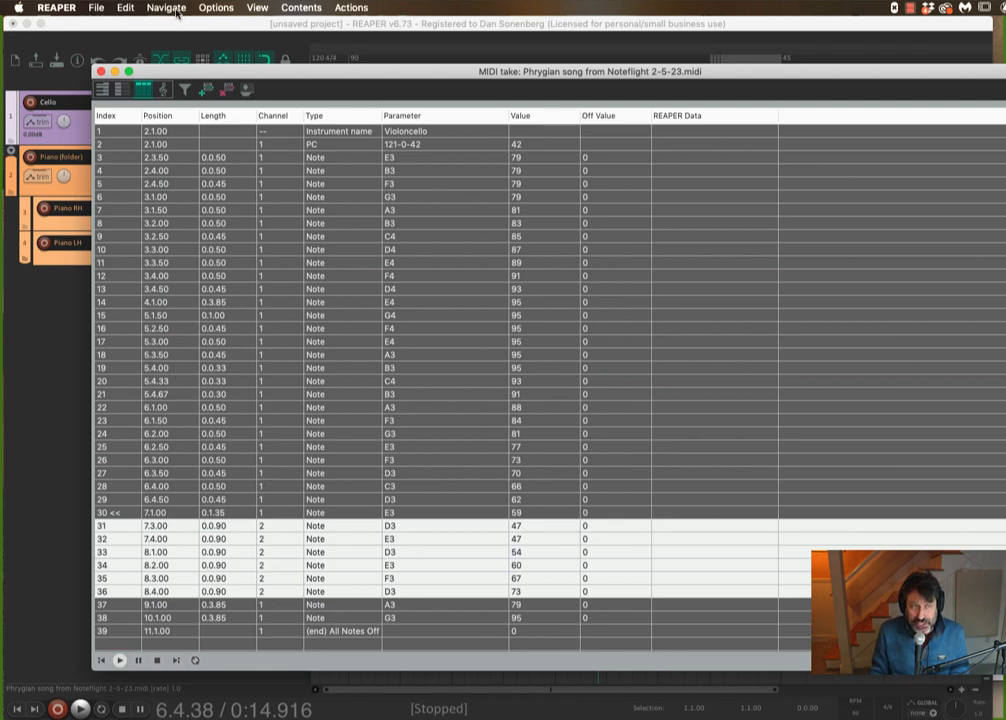
drag(206, 81, 158, 43)
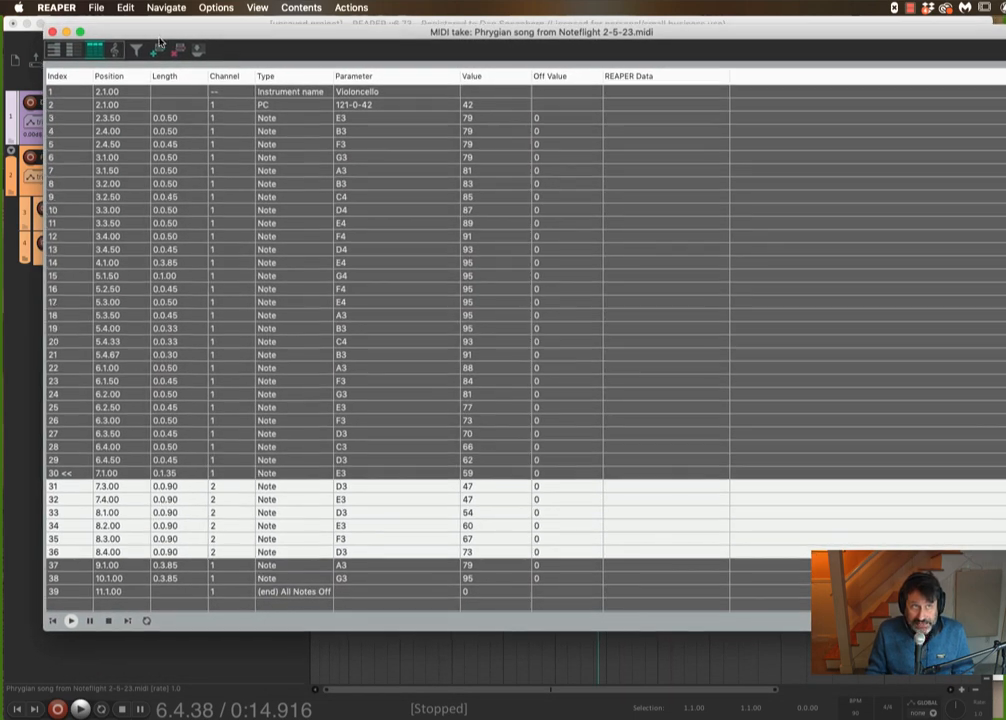
- Toggle the editor between event list and piano roll views, ending in the piano roll, and move the MIDI editor window
click(54, 49)
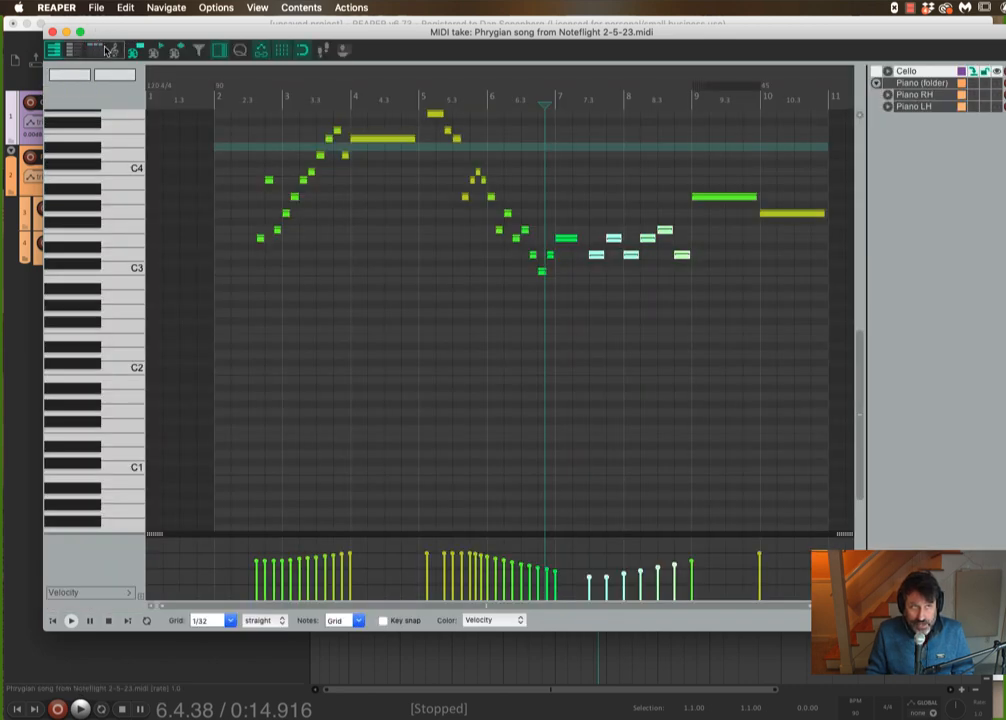
click(97, 51)
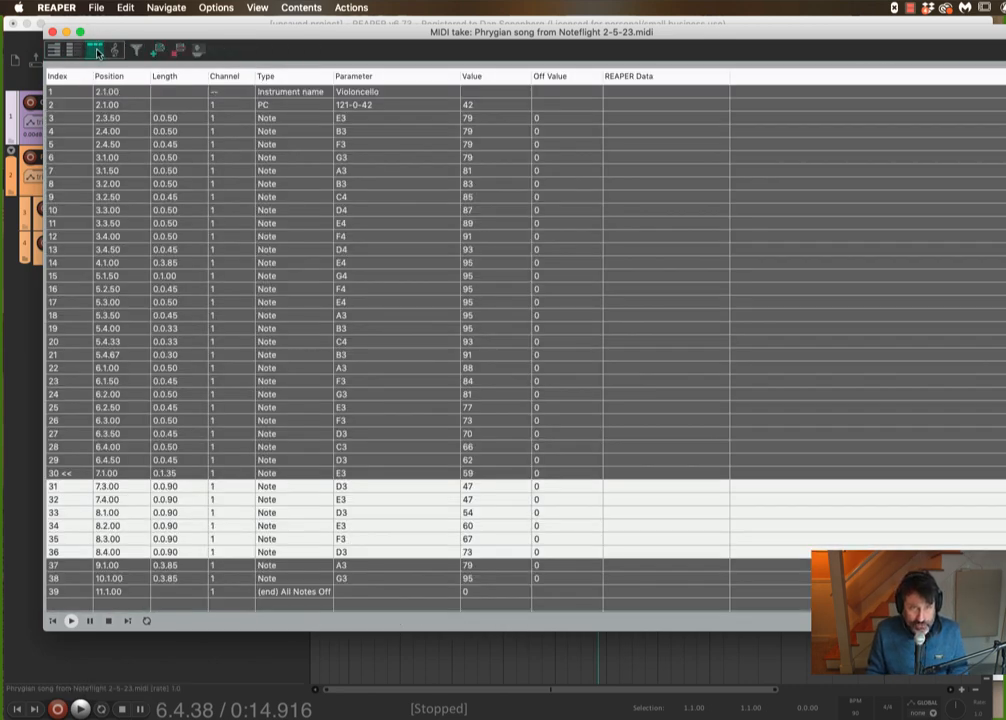
click(52, 48)
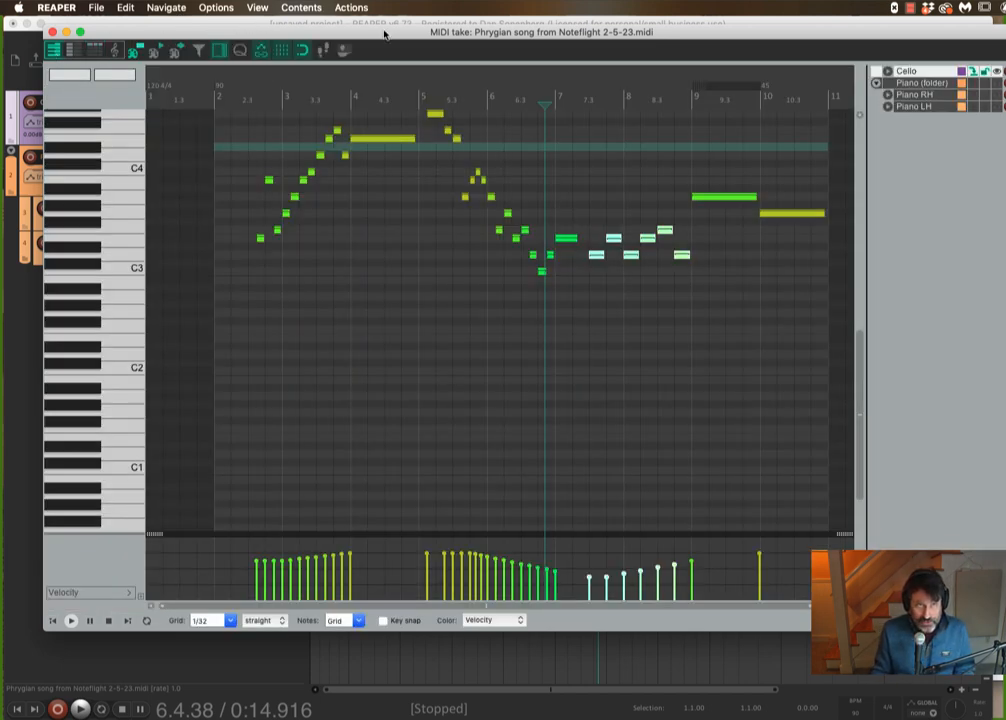
drag(384, 34, 358, 42)
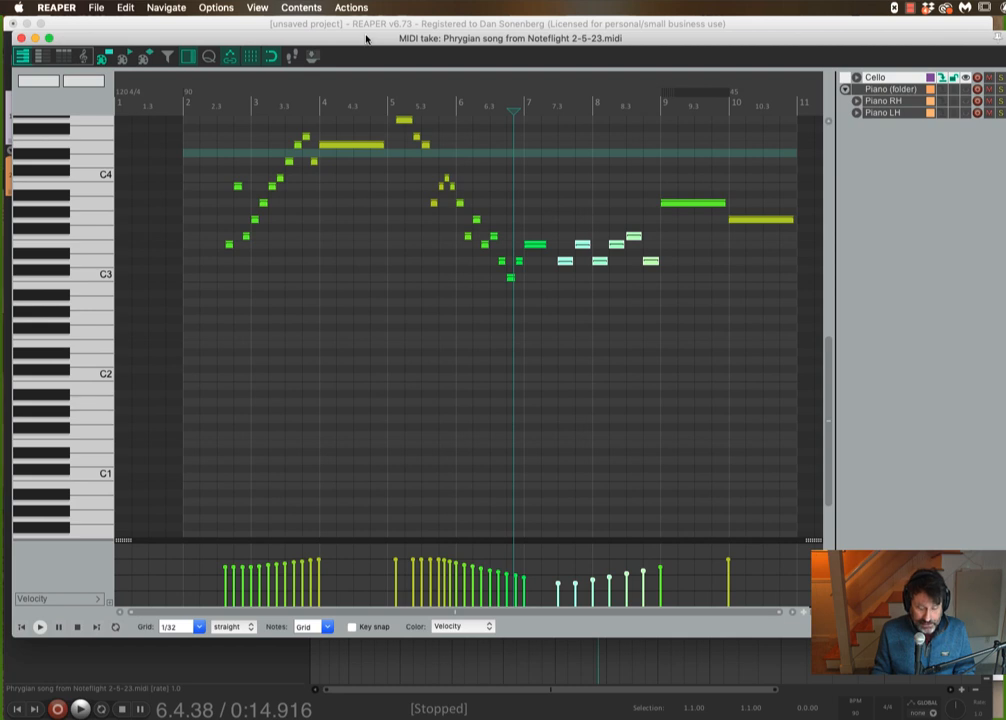
- Search the MIDI editor actions for "set event channel" to look up the channel-assignment shortcuts, then close the list
key(shift+slash)
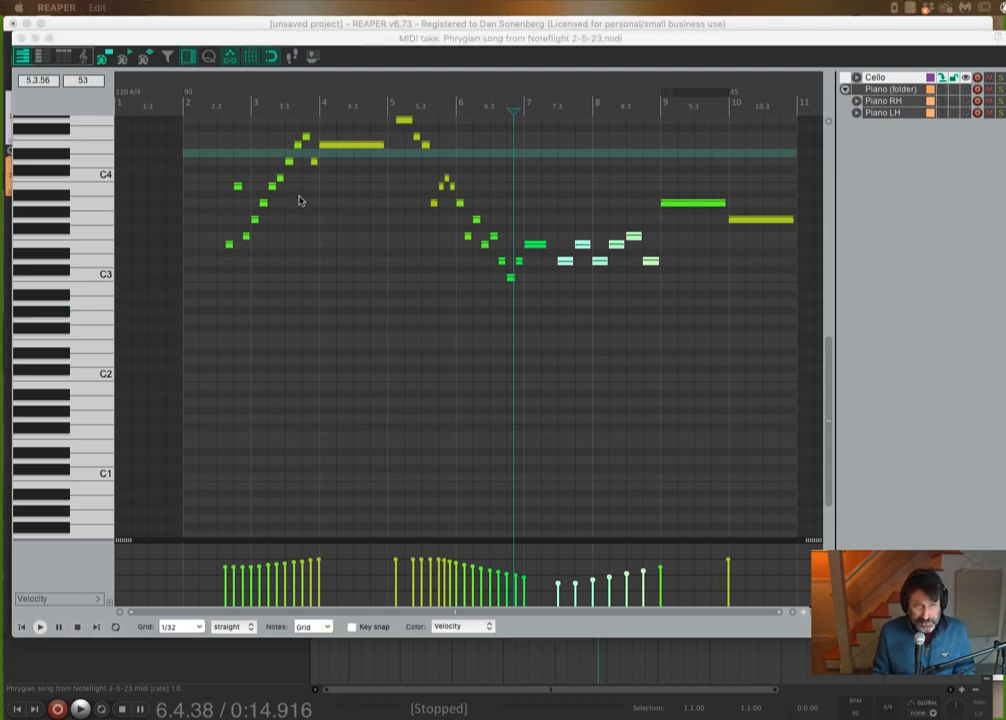
drag(303, 197, 393, 163)
text(se)
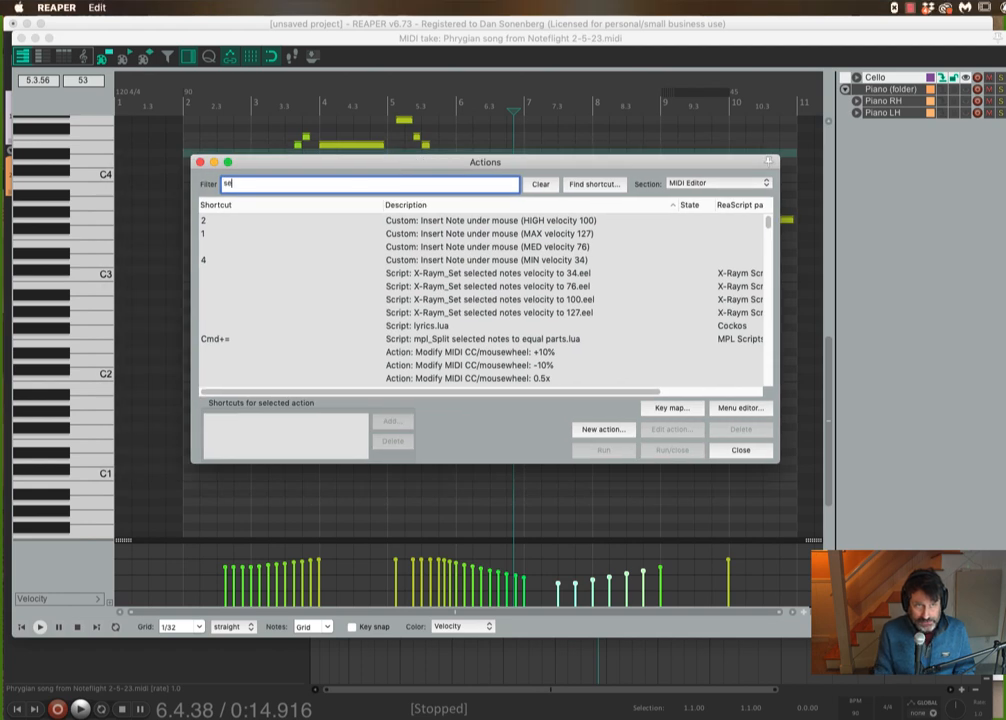
text(t event channel)
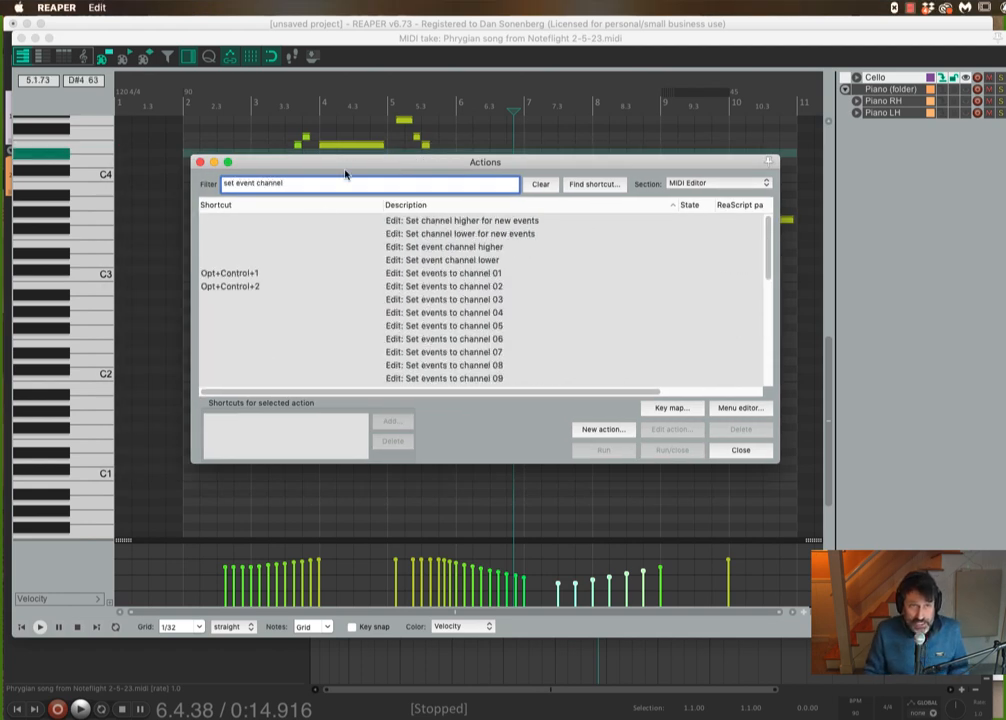
click(228, 275)
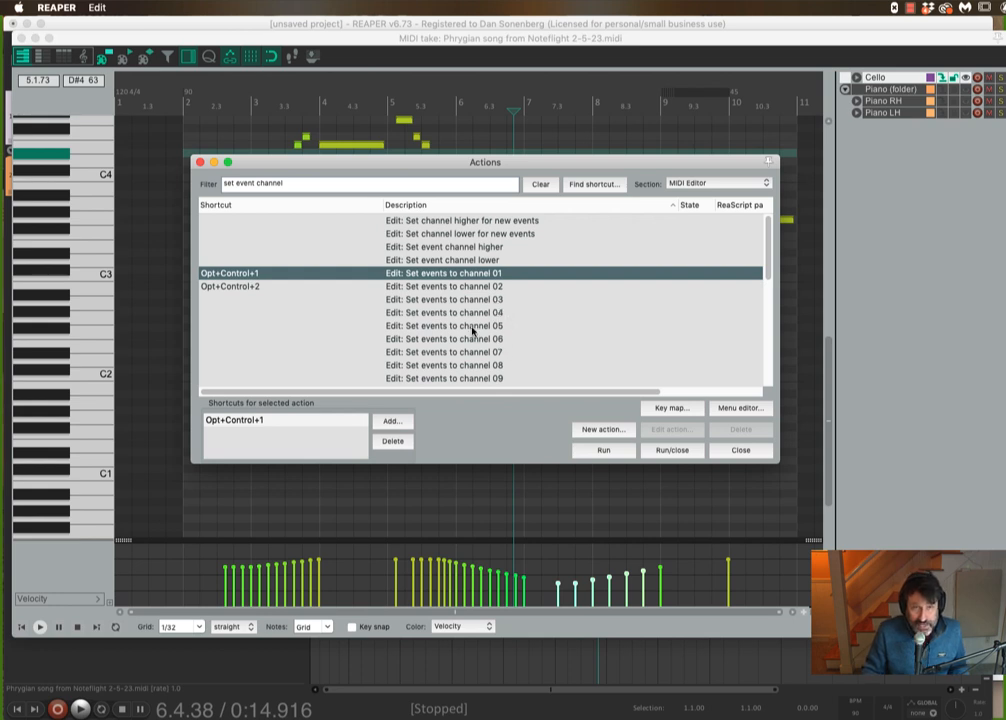
click(200, 163)
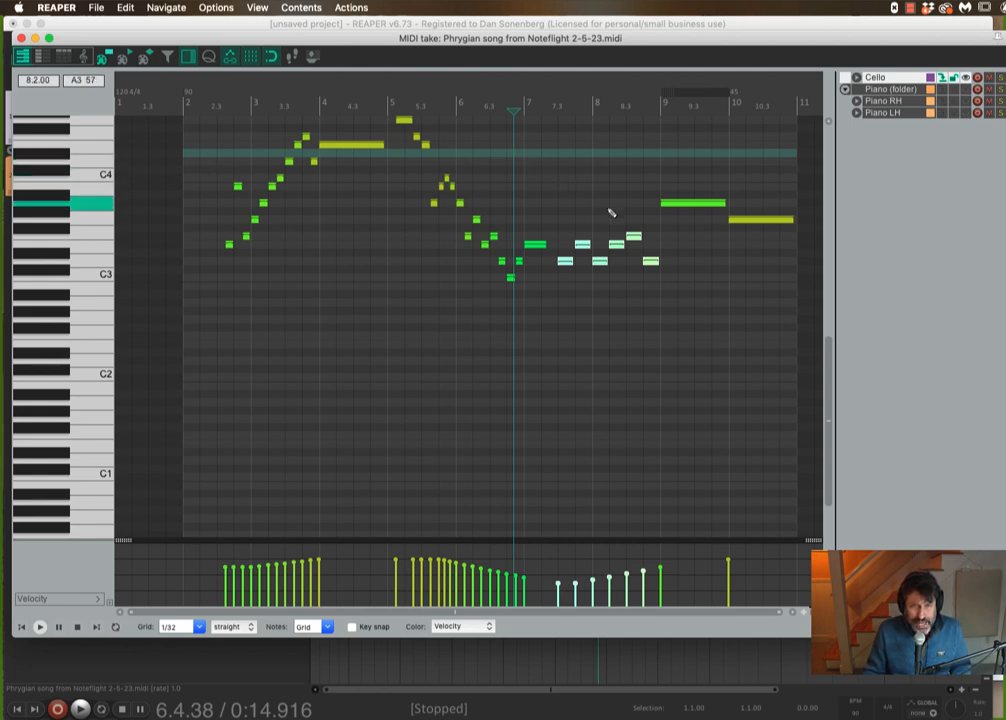
- Select the notes of bars 7 to 8 and check their channel in the event list before returning to the piano roll
click(569, 195)
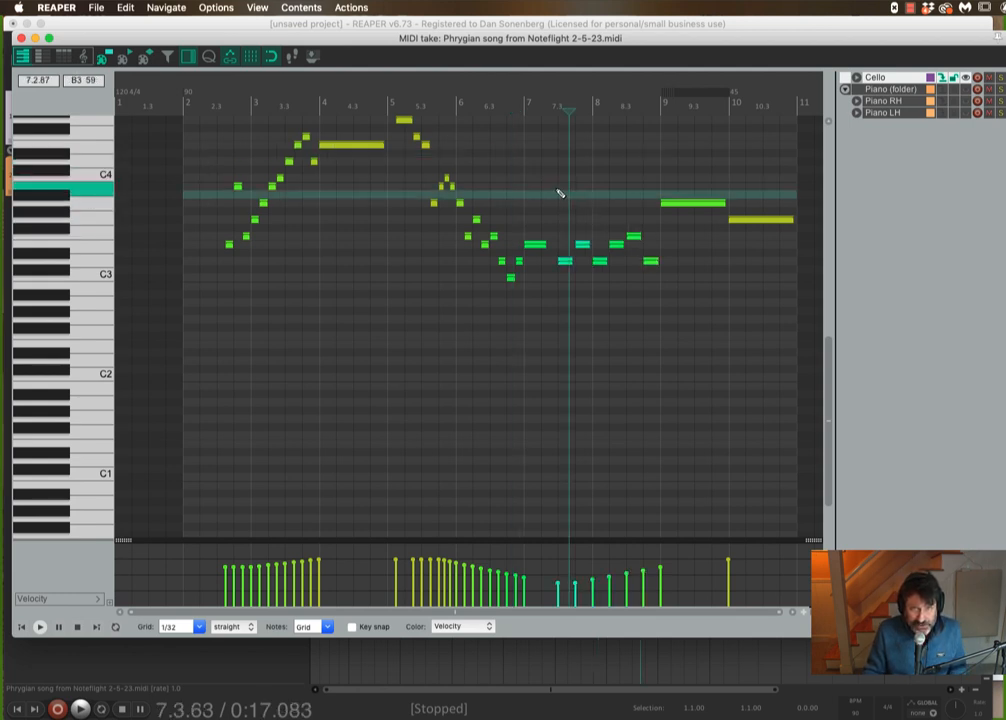
drag(559, 174, 661, 294)
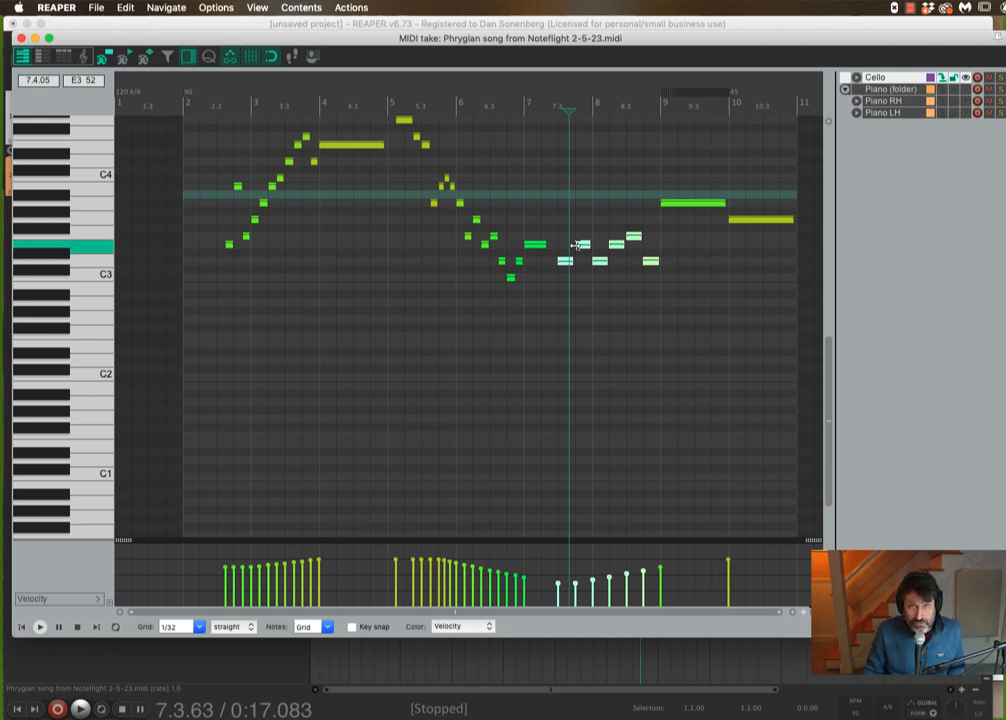
click(60, 57)
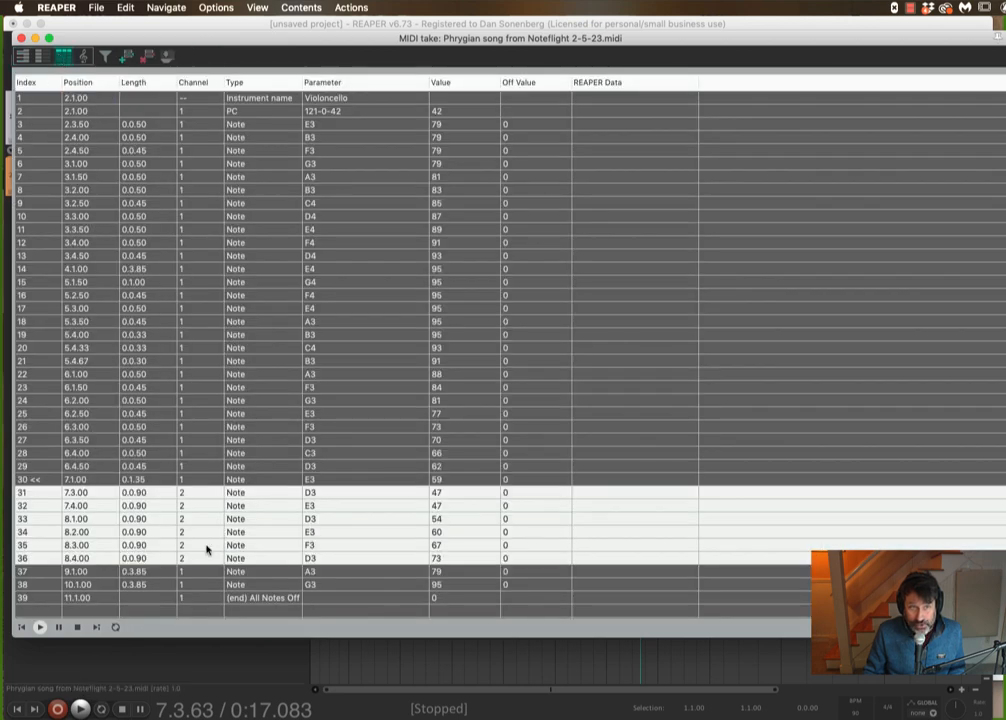
click(22, 56)
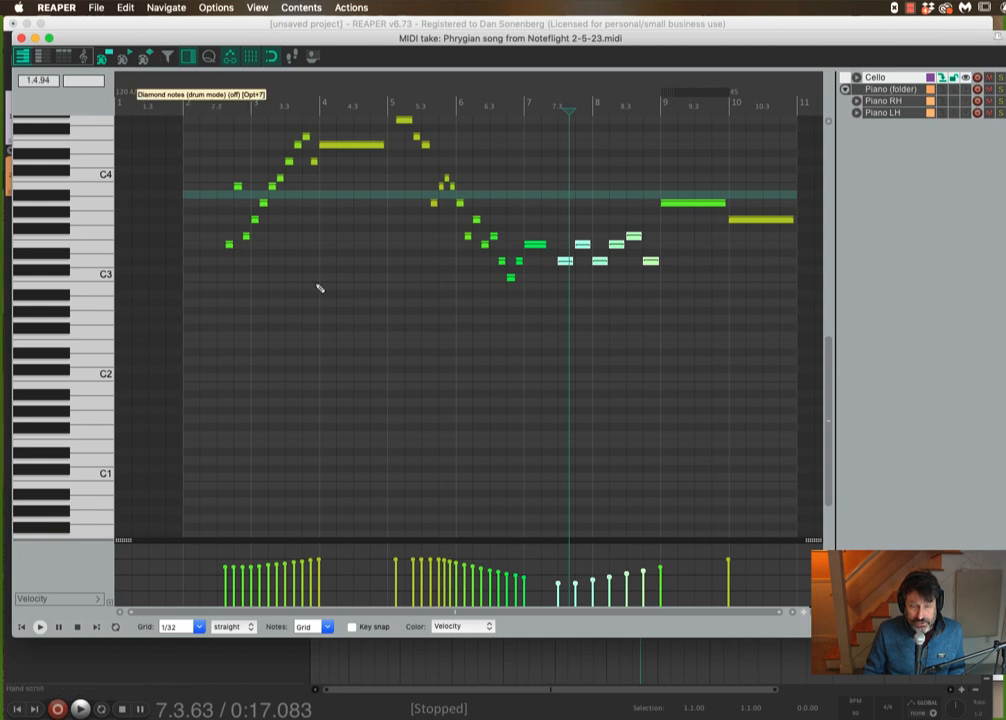
- Color the notes by Channel and play the cello part from bar 5
click(470, 627)
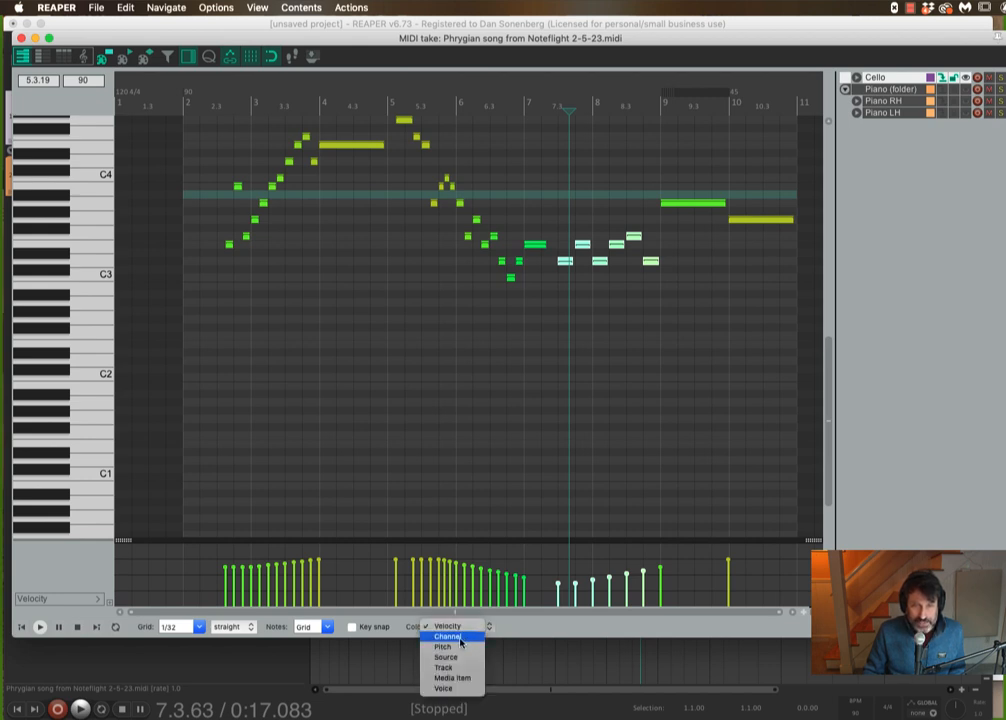
click(461, 638)
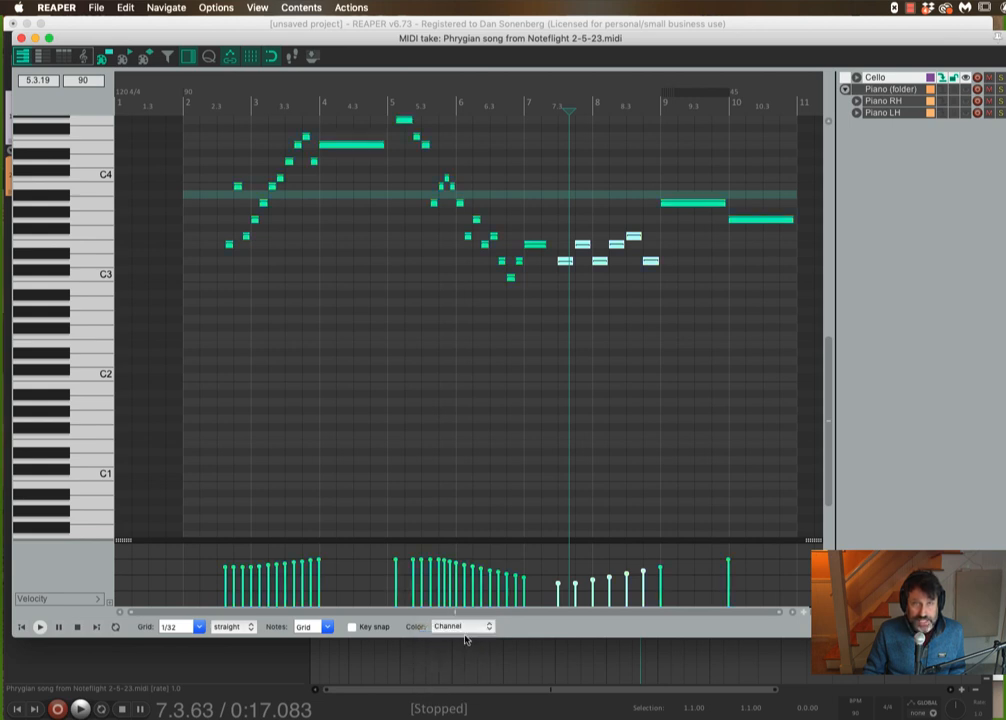
click(400, 378)
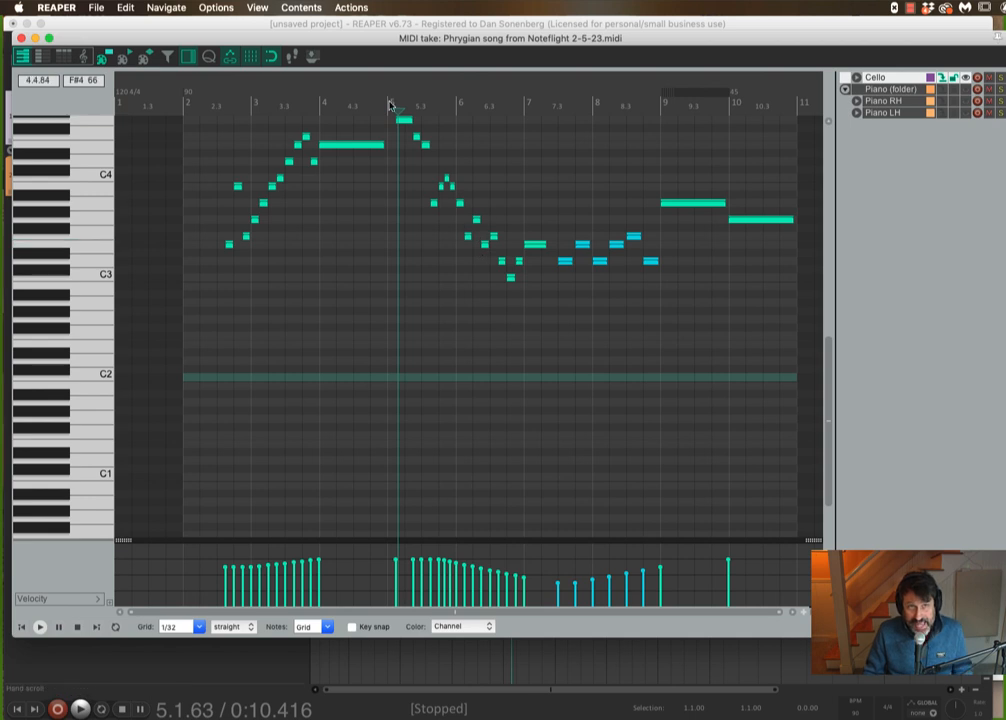
key(space)
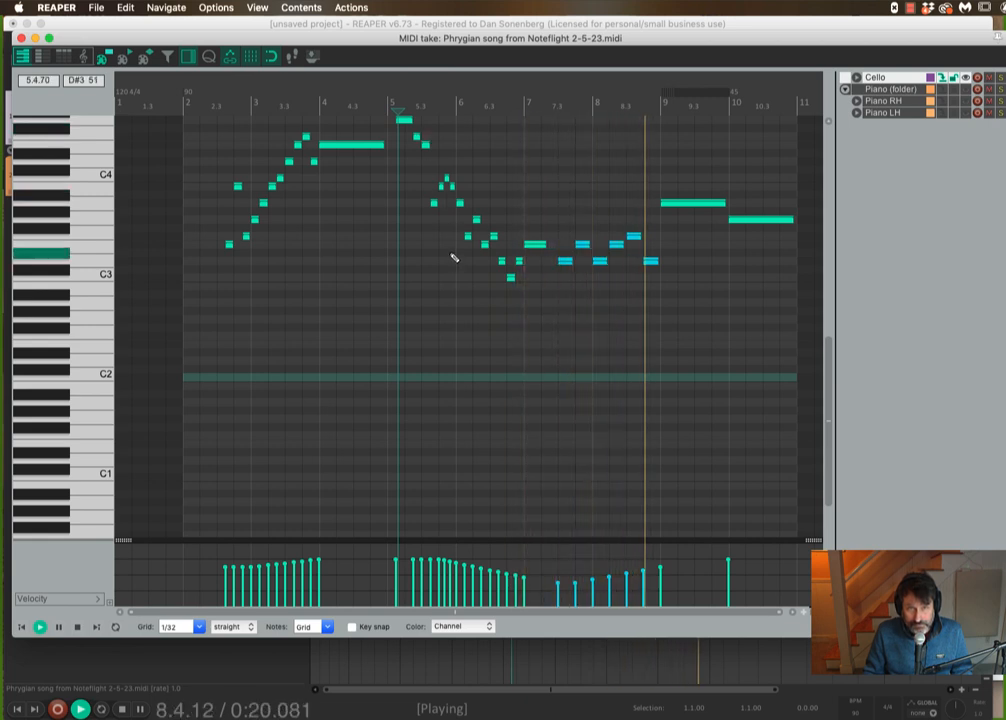
key(space)
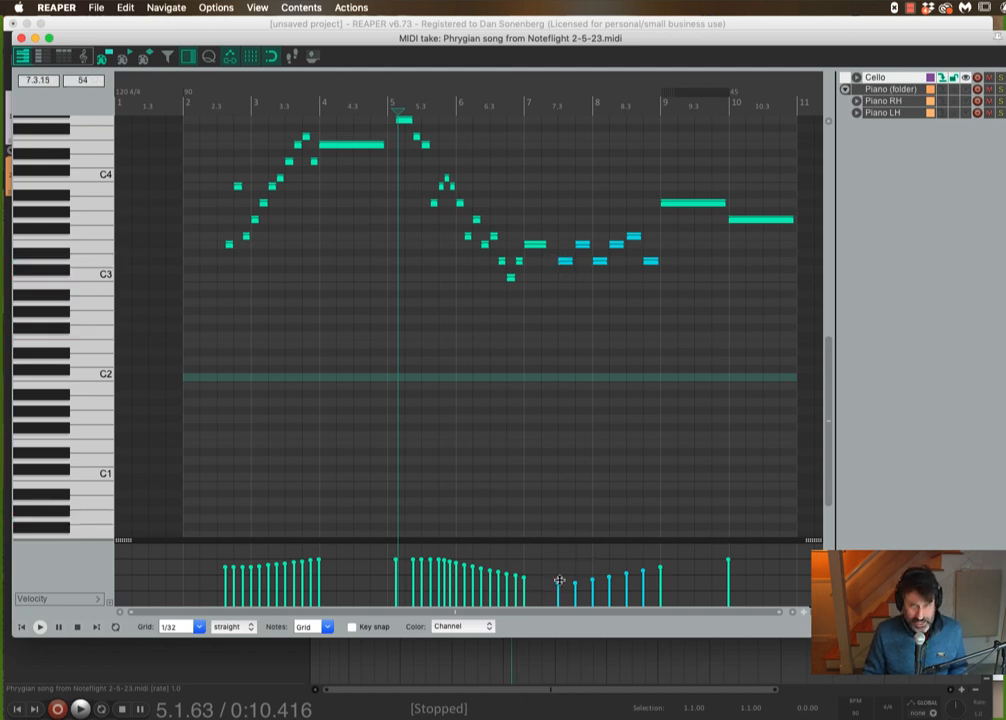
- Draw higher velocities for the bar 7–8 notes in the velocity lane and play from around bar 6.4
drag(557, 578, 663, 546)
drag(554, 576, 561, 552)
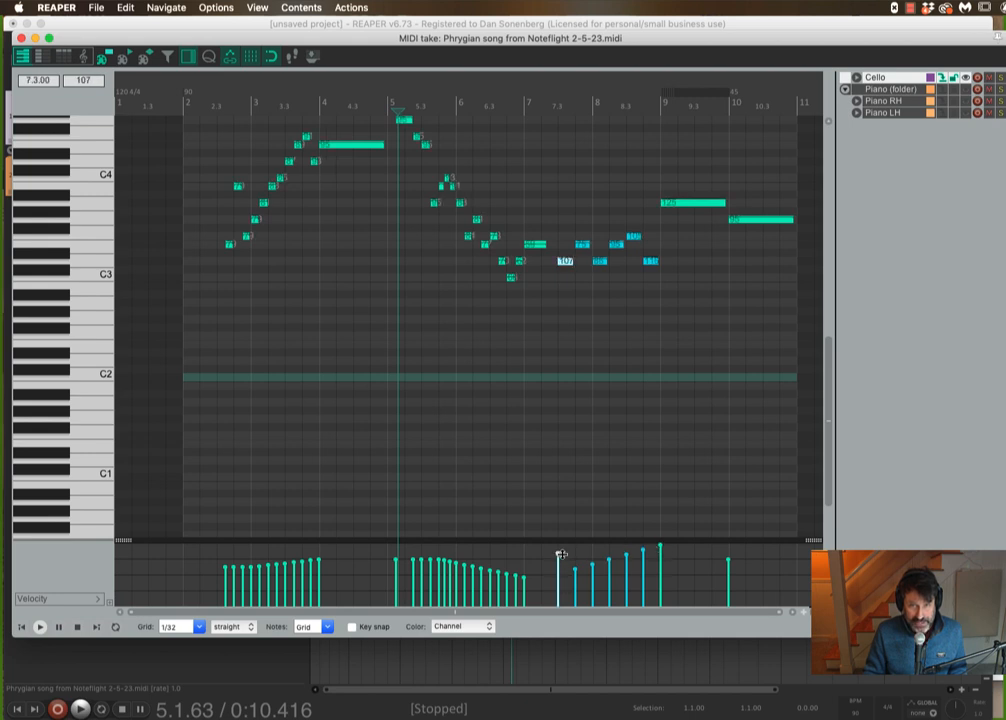
click(513, 106)
key(space)
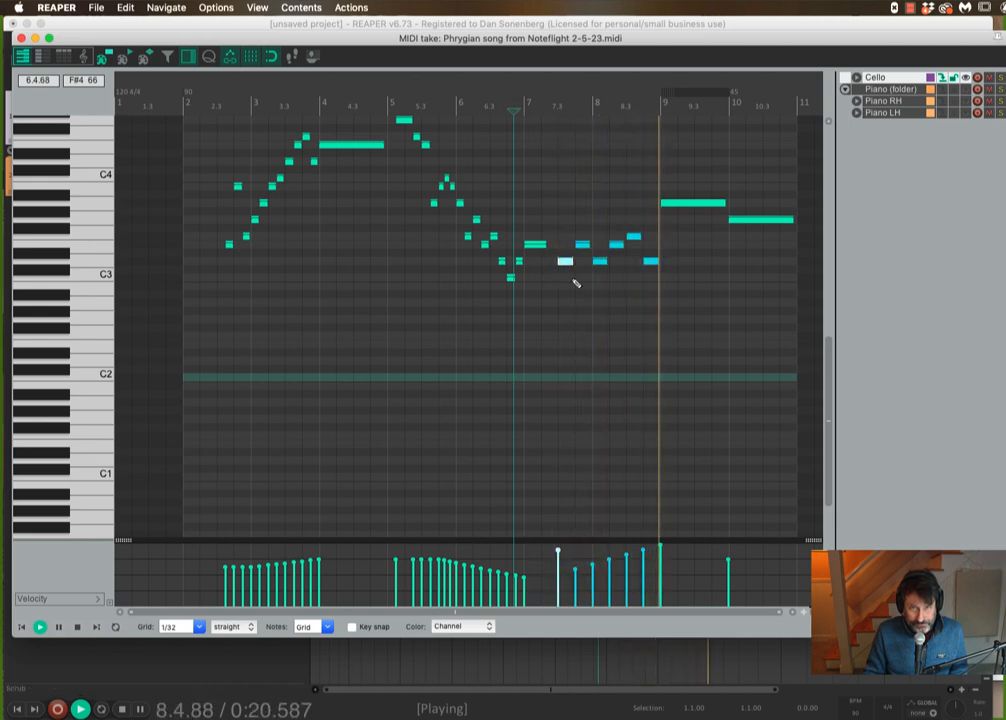
key(space)
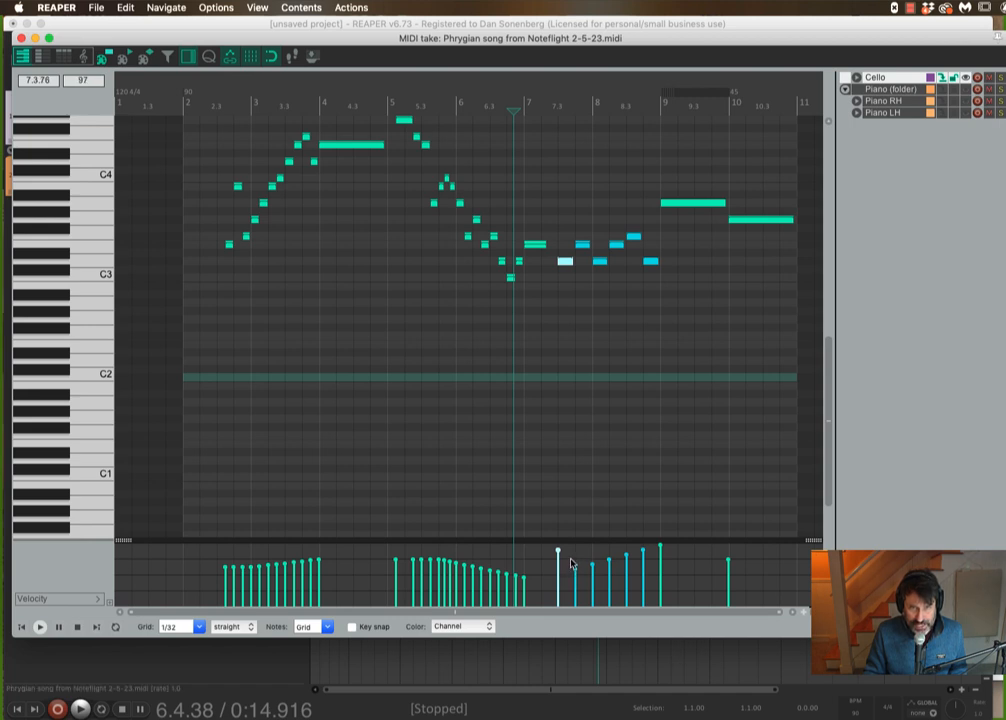
- Select the bar 7–8 notes, raise their velocities further, and play the passage again
drag(570, 210, 655, 276)
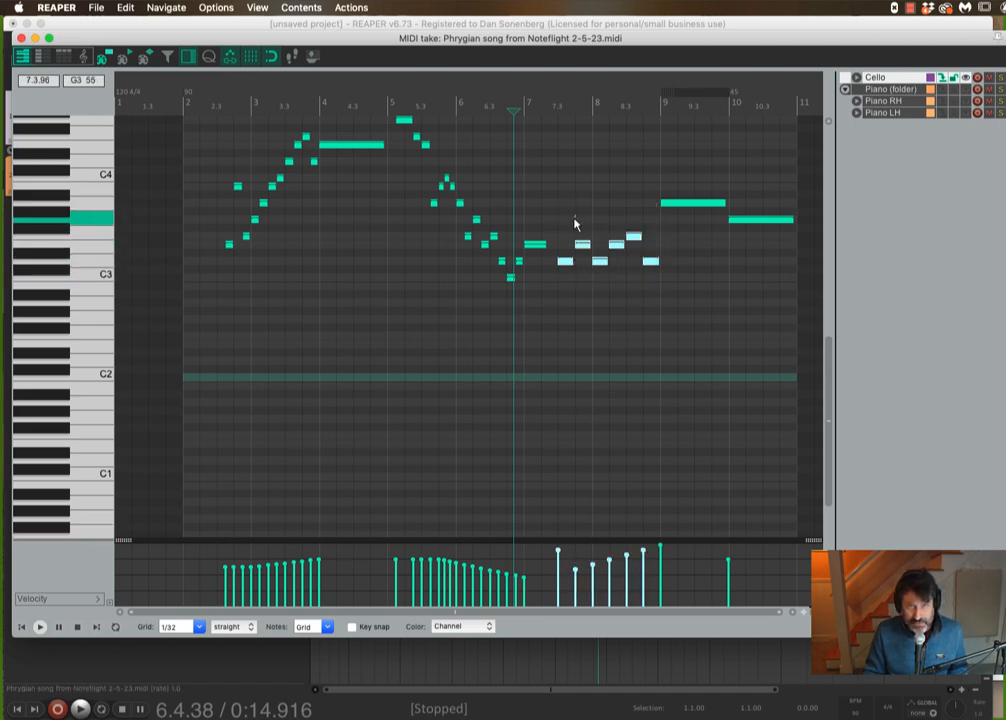
drag(577, 218, 662, 290)
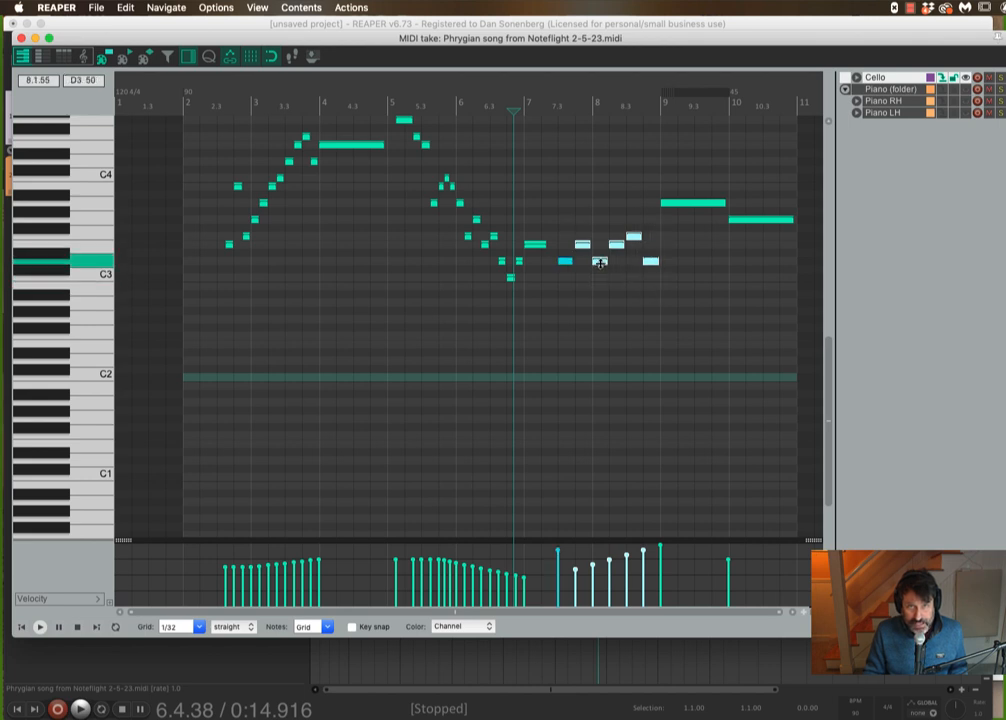
drag(599, 262, 602, 245)
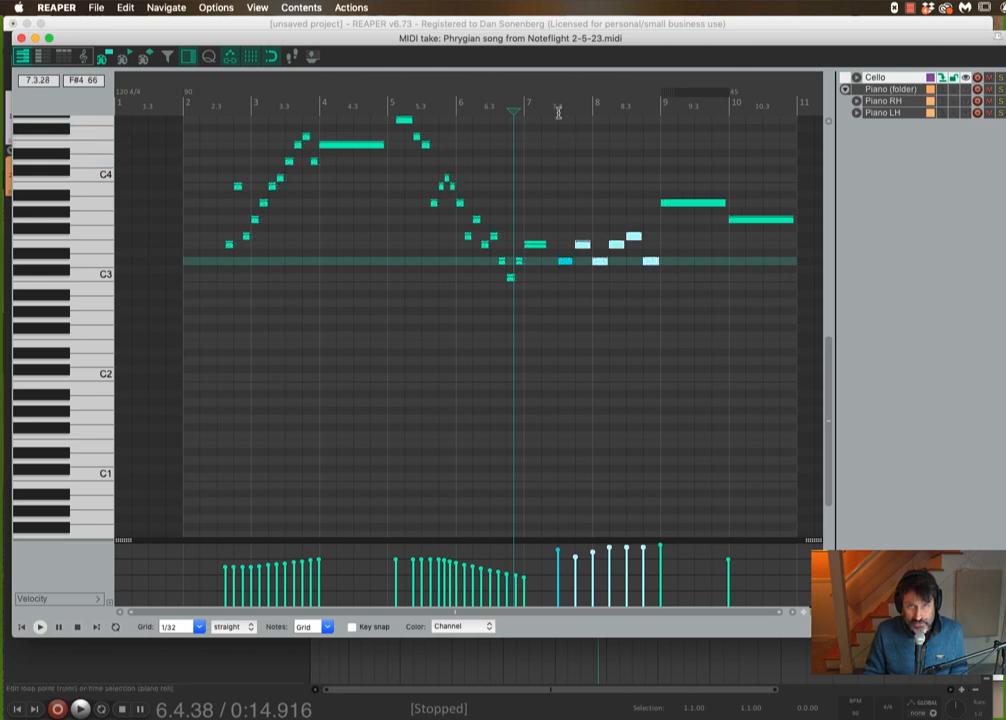
key(space)
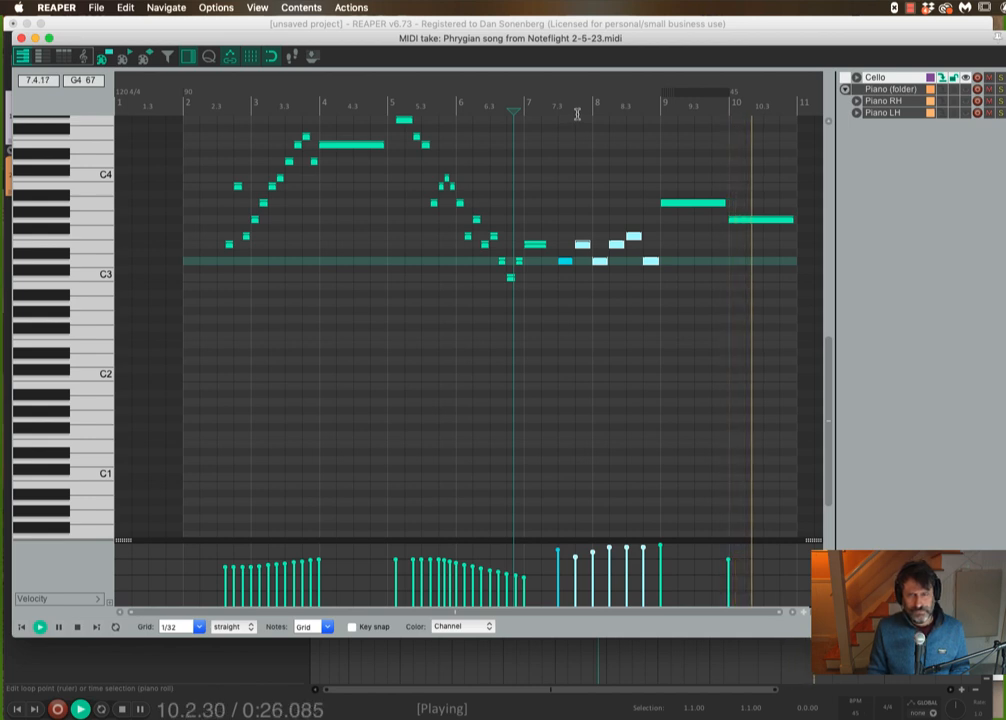
key(space)
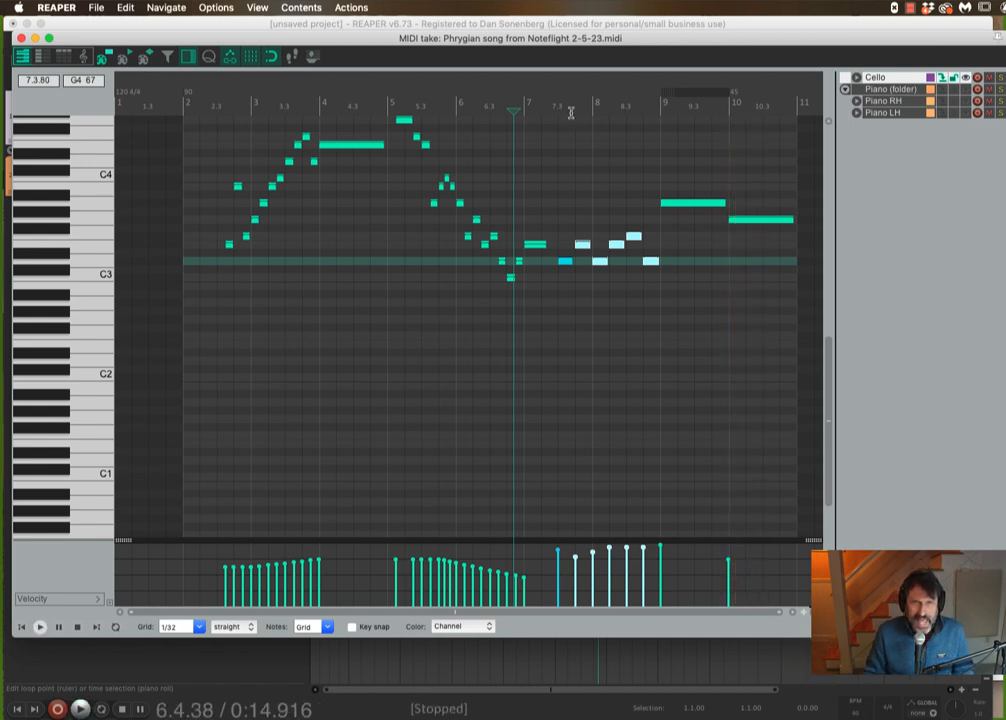
- Close the MIDI editor and open the Cello track's FX chain showing the LABS instruments
click(21, 38)
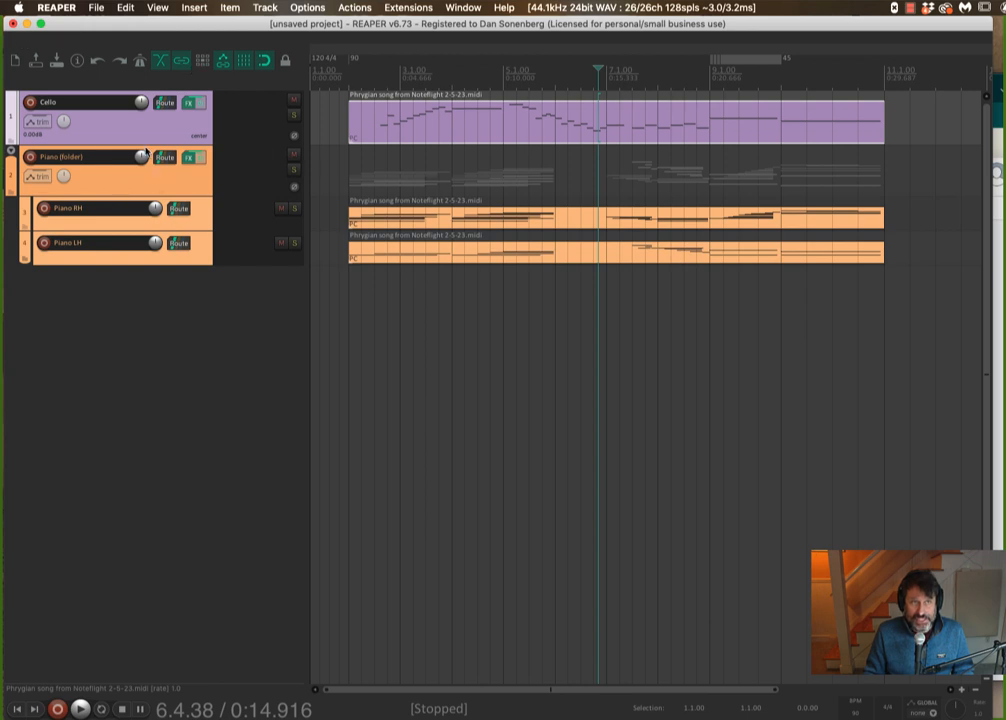
click(188, 106)
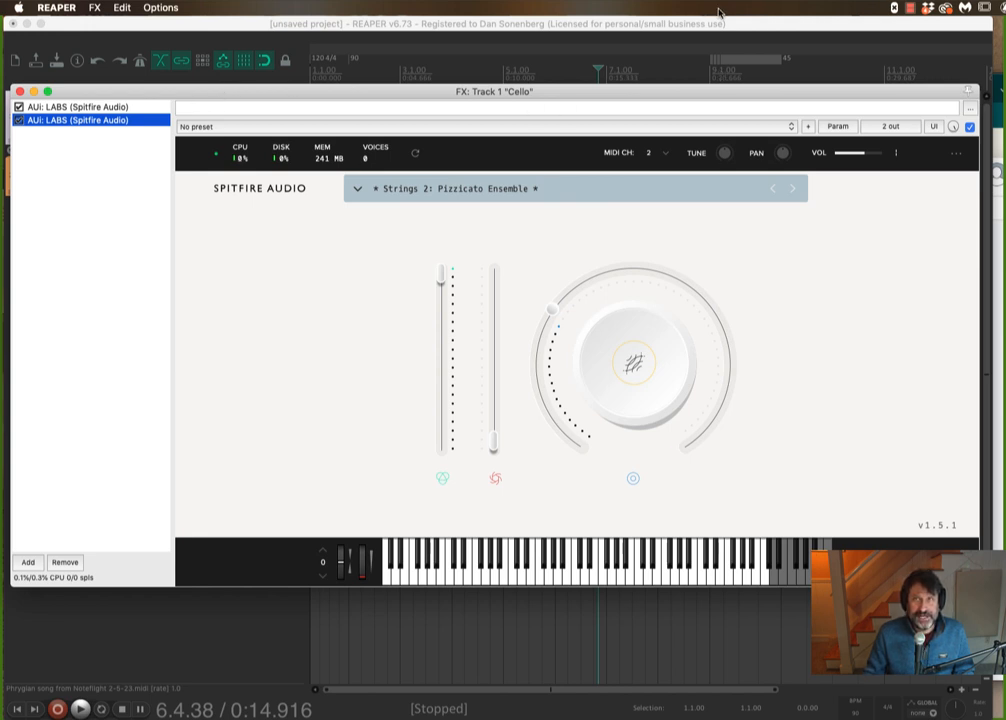
click(910, 10)
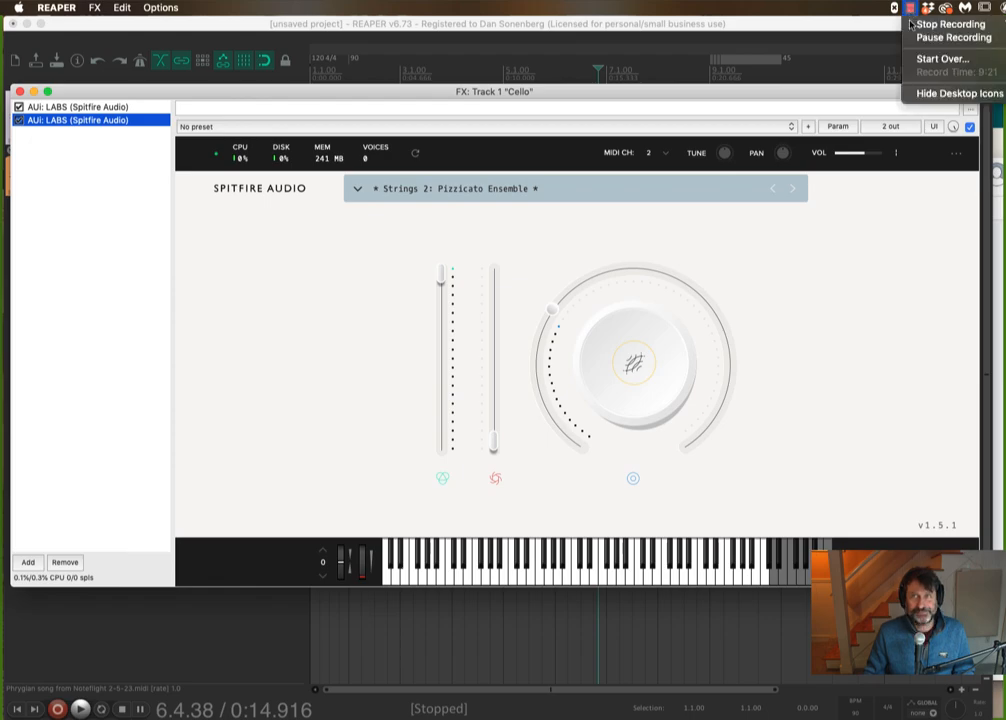